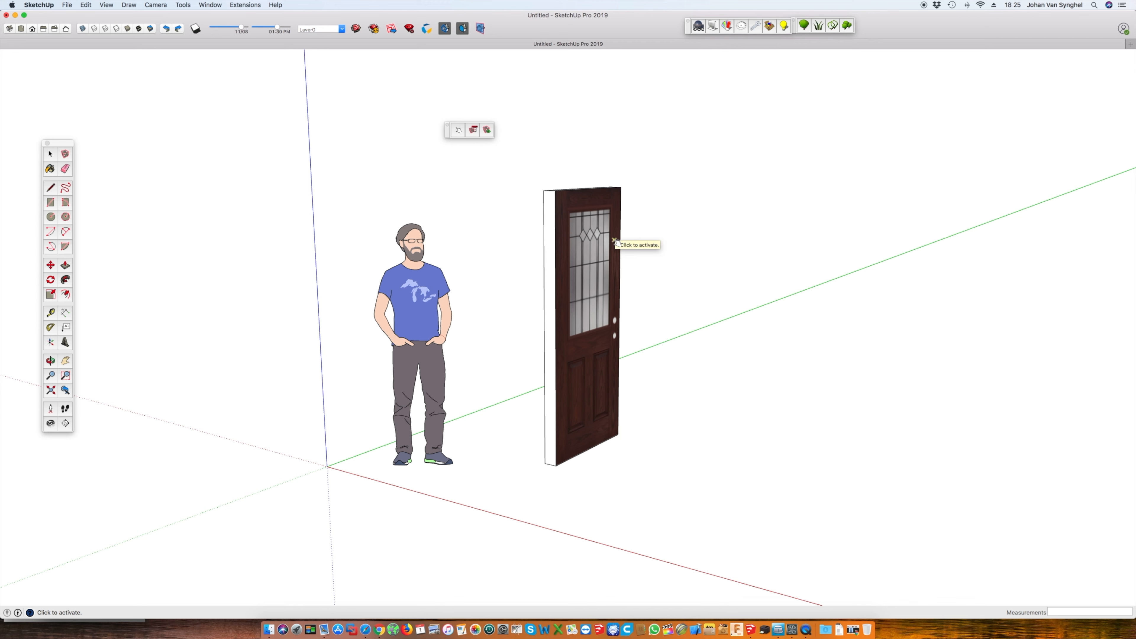
Swing the existing door open and closed with the Interact tool and examine how its lower hinge corner pivots.
{"action": "left_click", "coordinate": [614, 241]}
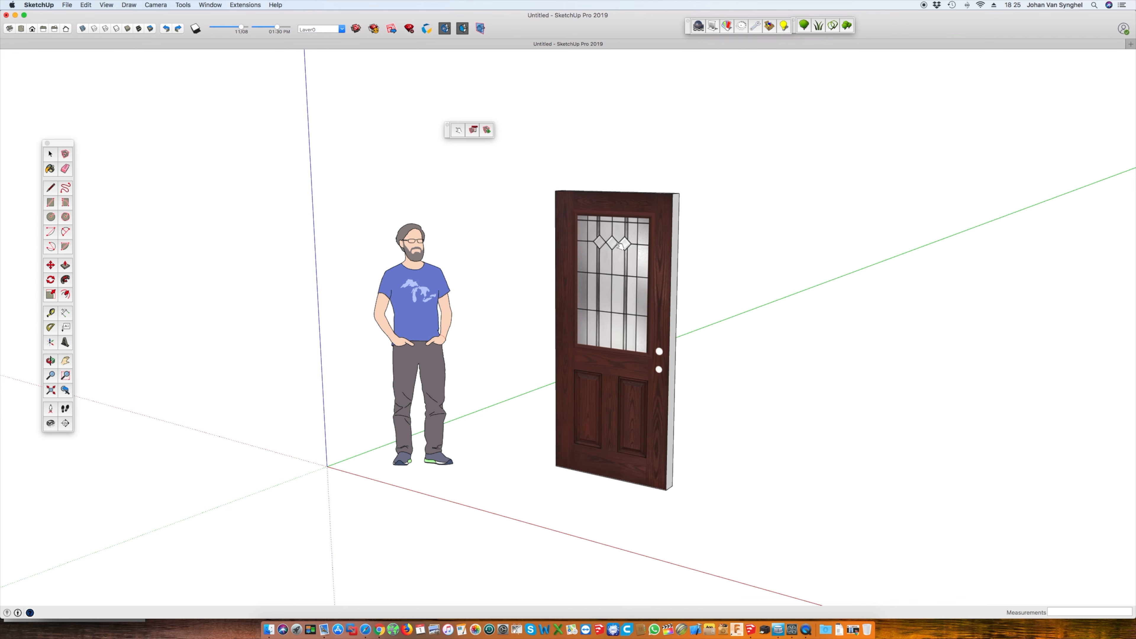
{"action": "left_click", "coordinate": [652, 310]}
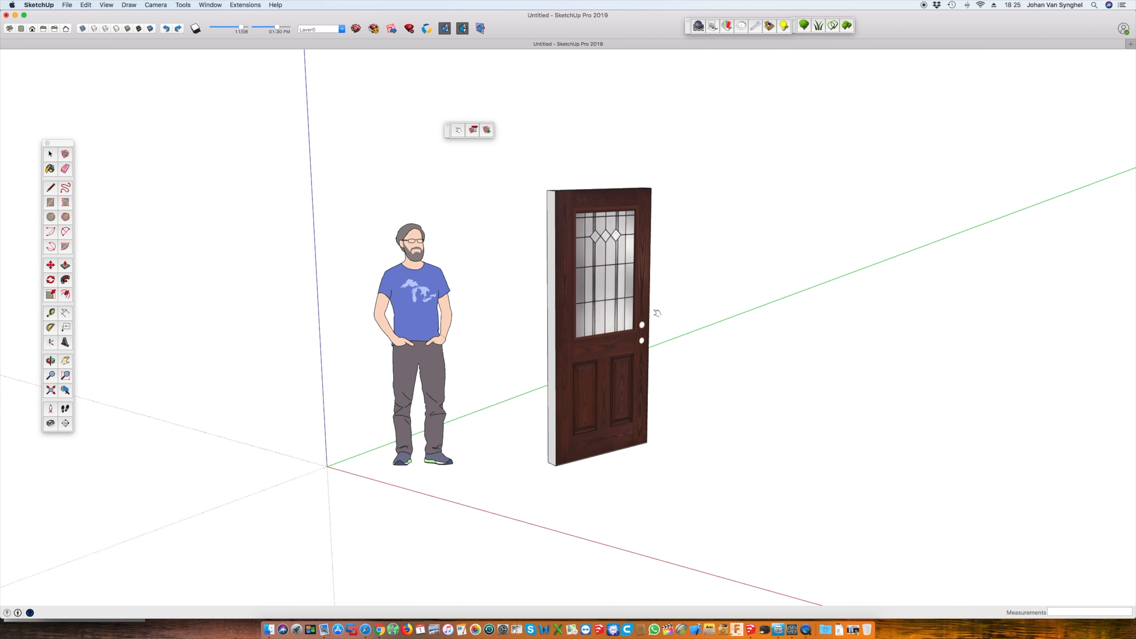
{"action": "left_click", "coordinate": [621, 258]}
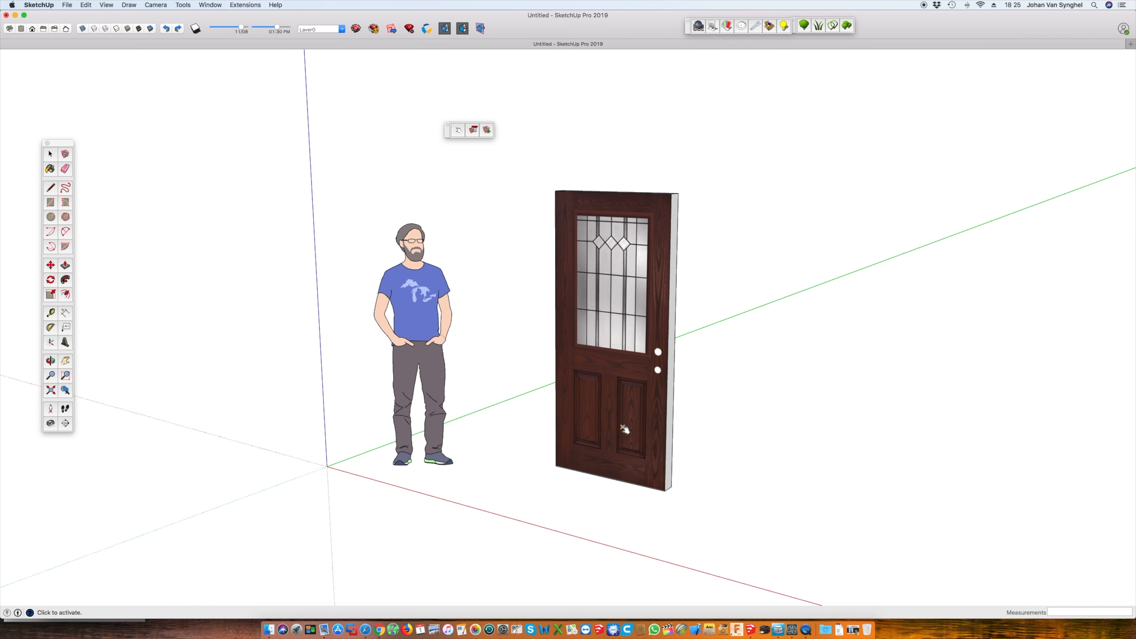
{"action": "middle_click_drag", "start_coordinate": [504, 464], "coordinate": [577, 489]}
{"action": "scroll", "coordinate": [521, 468], "scroll_direction": "up", "scroll_amount": 10}
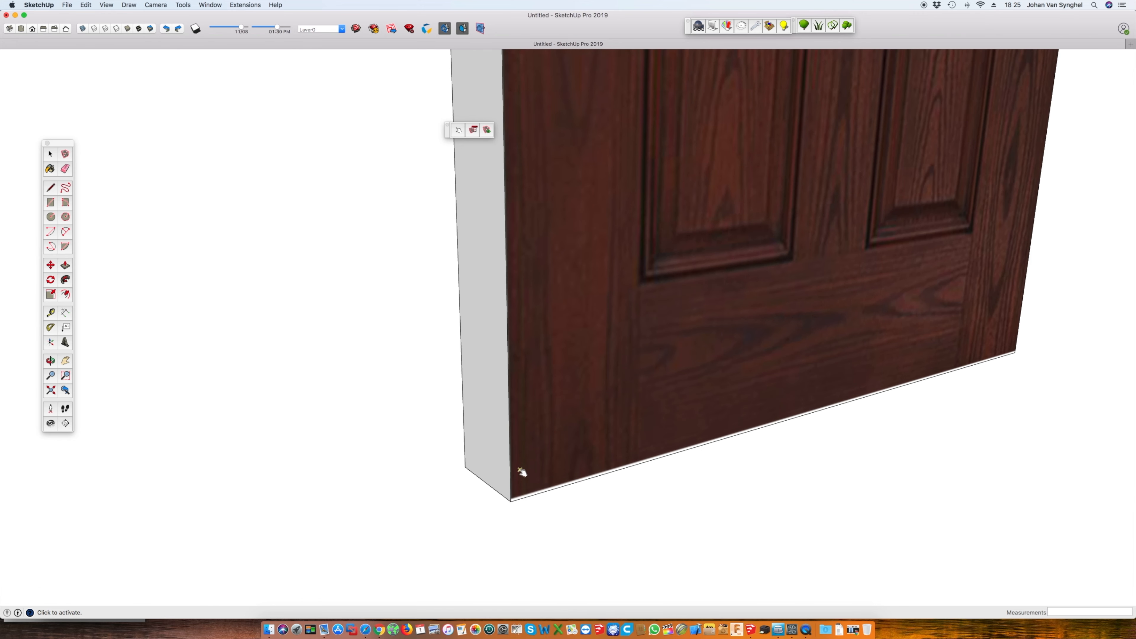
{"action": "left_click", "coordinate": [668, 317]}
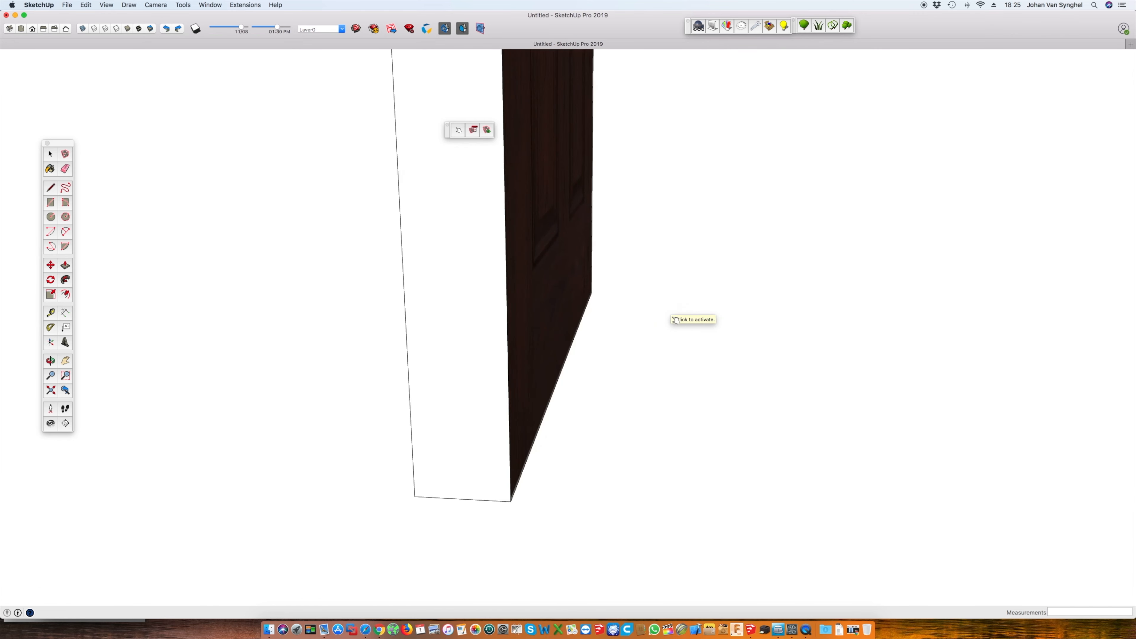
{"action": "left_click", "coordinate": [453, 345]}
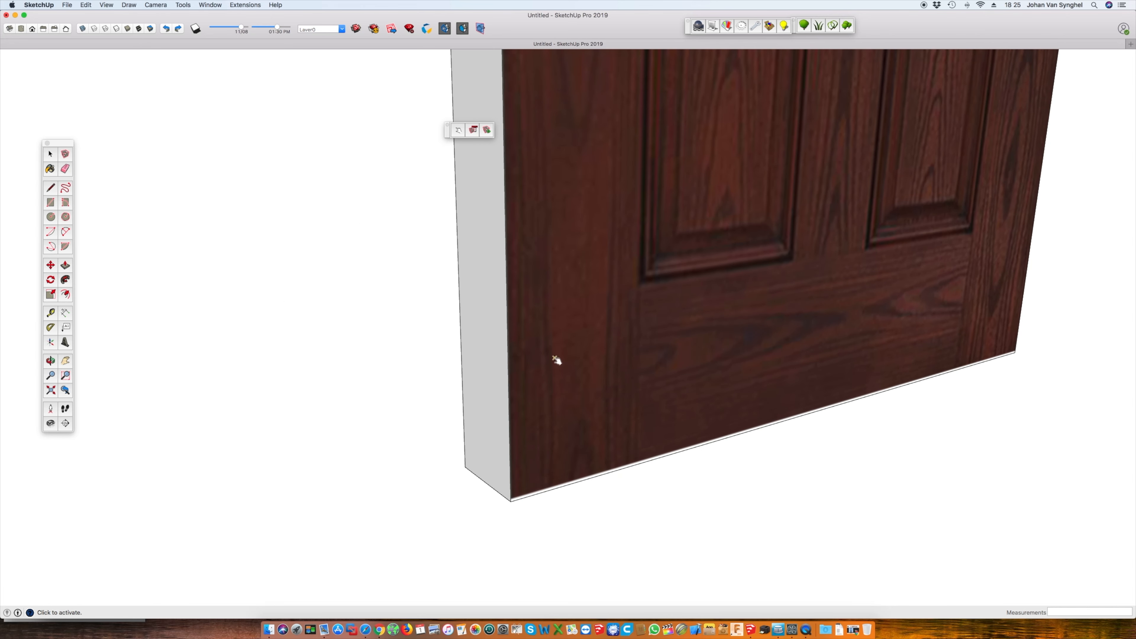
Examine the whole existing door beside the figure and trigger its open and close behavior again with the Interact tool.
{"action": "left_click", "coordinate": [50, 360]}
{"action": "left_click_drag", "start_coordinate": [1121, 366], "coordinate": [711, 369]}
{"action": "scroll", "coordinate": [681, 375], "scroll_direction": "down", "scroll_amount": 10}
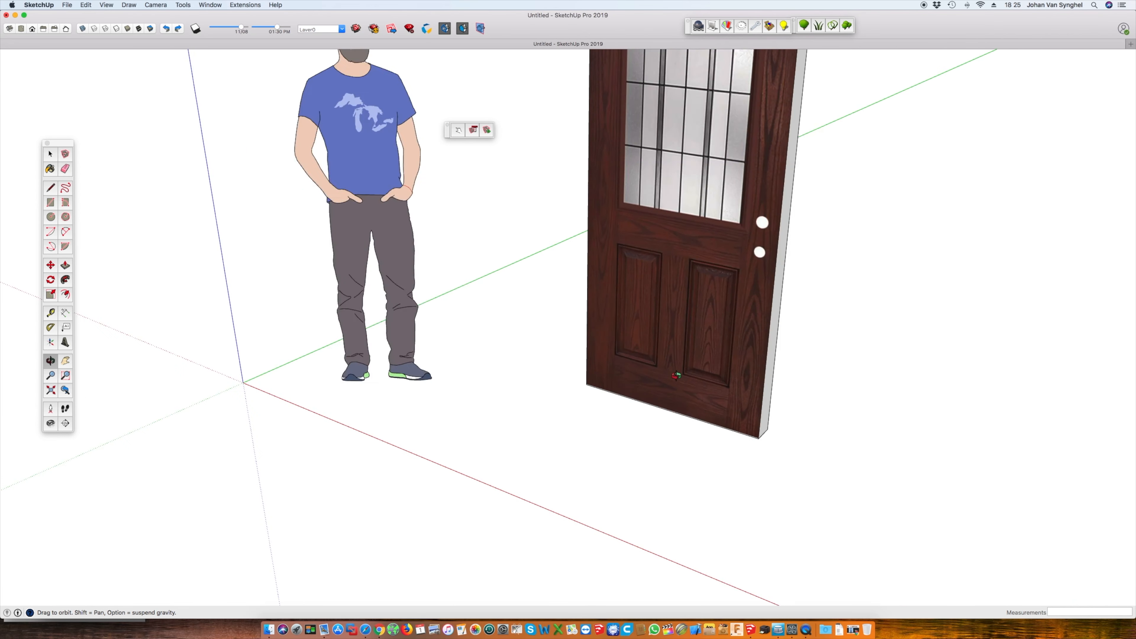
{"action": "scroll", "coordinate": [715, 67], "scroll_direction": "up", "scroll_amount": 5}
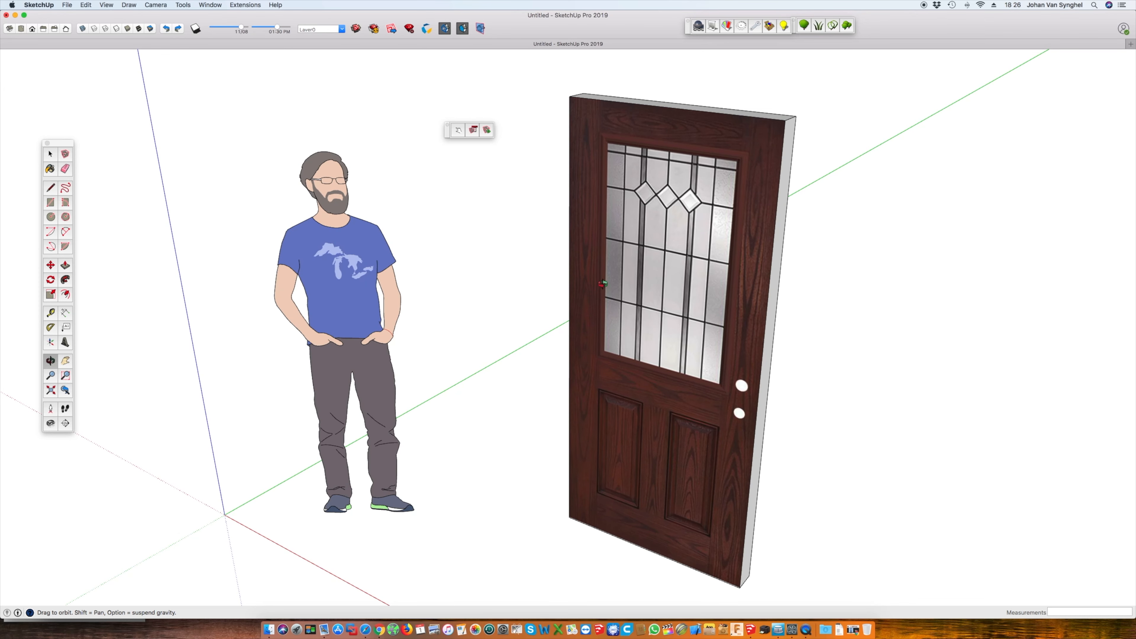
{"action": "scroll", "coordinate": [665, 240], "scroll_direction": "down", "scroll_amount": 5}
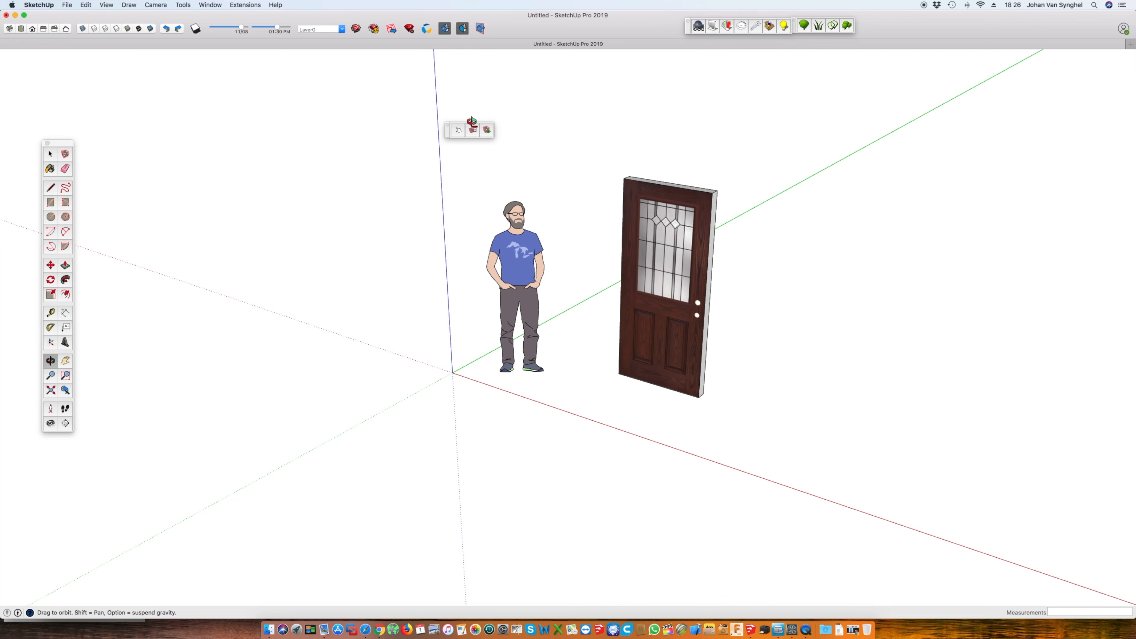
{"action": "left_click", "coordinate": [458, 131]}
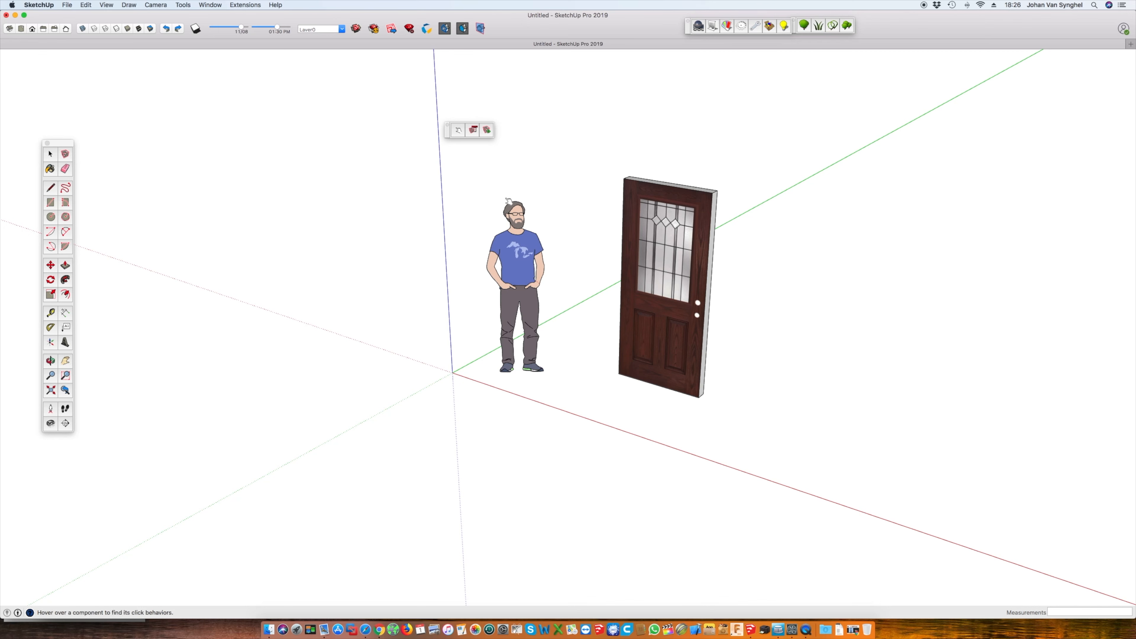
{"action": "left_click", "coordinate": [684, 315]}
{"action": "left_click", "coordinate": [666, 277]}
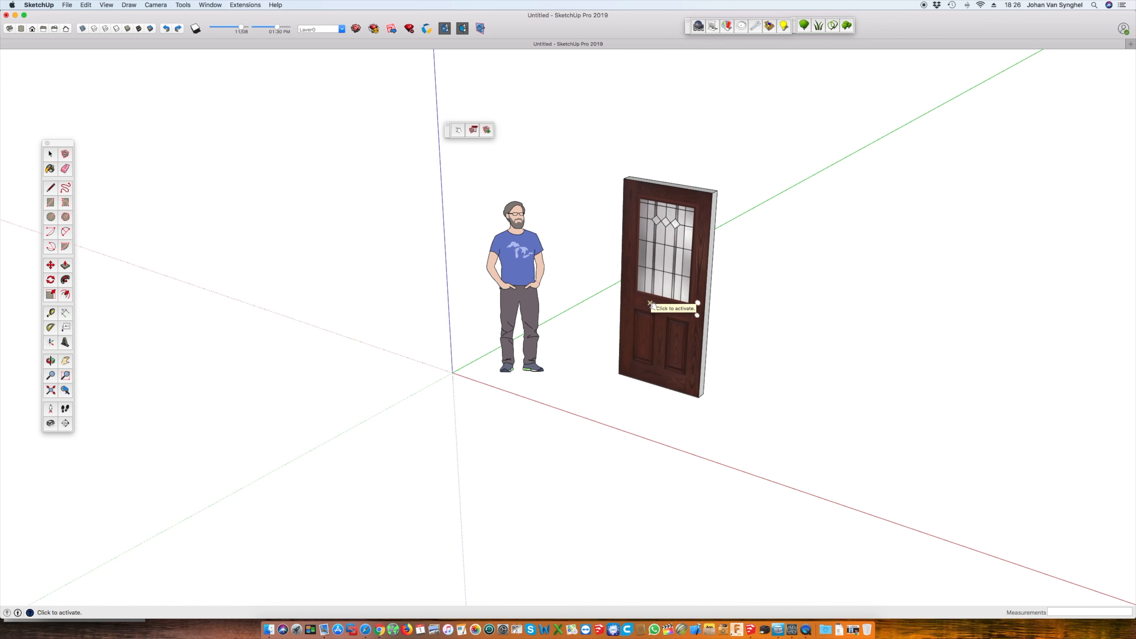
Draw a ground rectangle about 63 cm by 11.9 cm in front of the existing door and Push/Pull it up about 205.4 cm.
{"action": "left_click", "coordinate": [51, 203]}
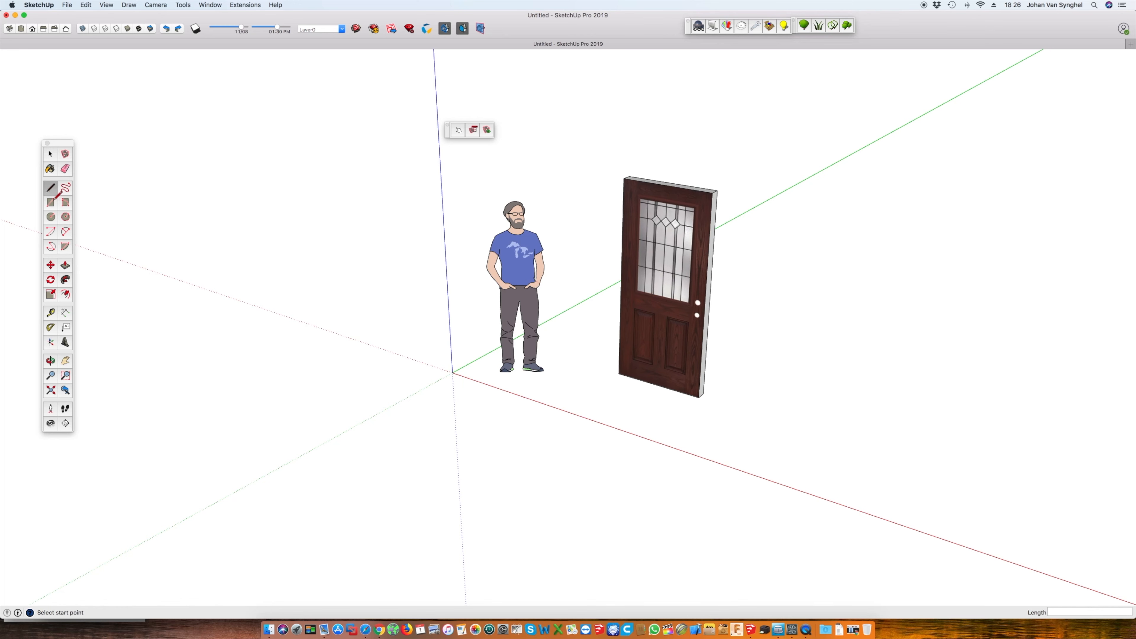
{"action": "left_click", "coordinate": [541, 461]}
{"action": "left_click", "coordinate": [628, 489]}
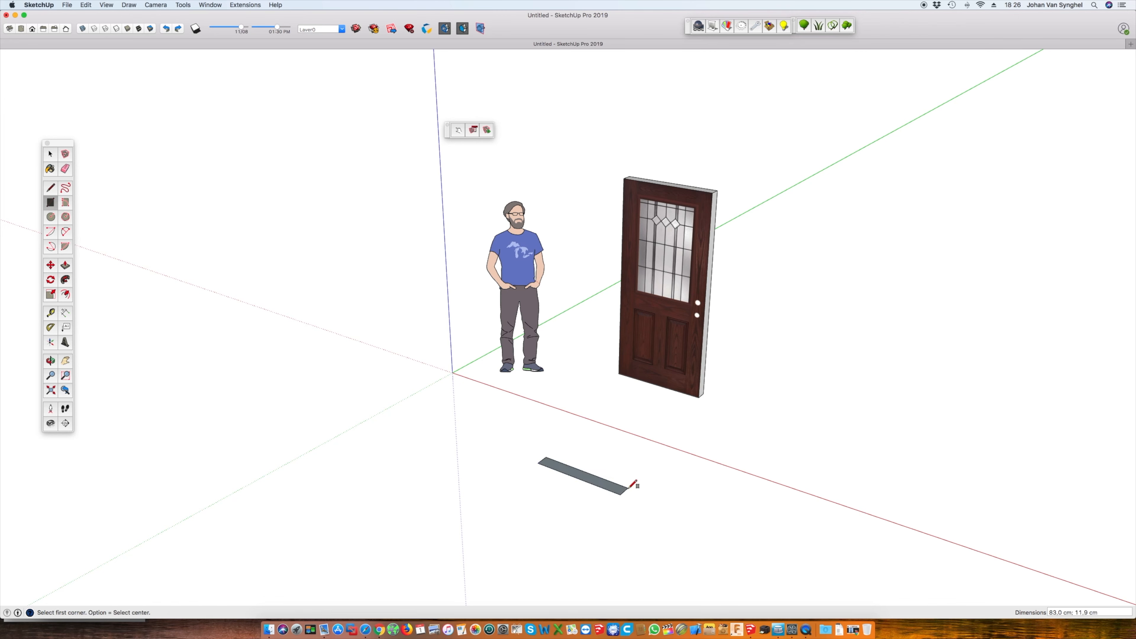
{"action": "left_click", "coordinate": [65, 265]}
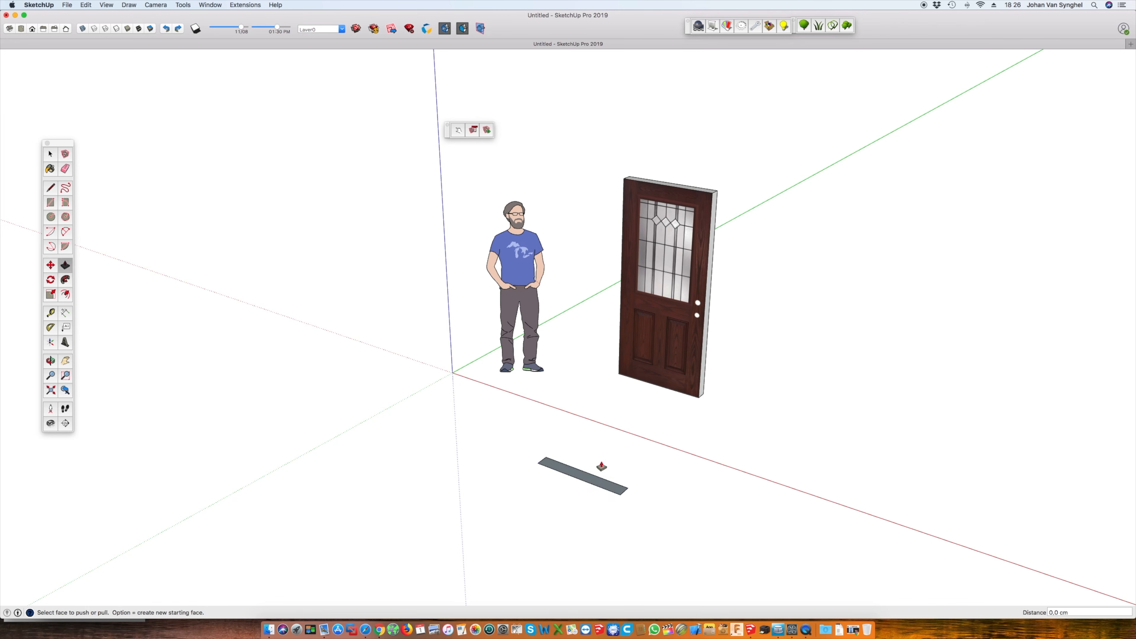
{"action": "left_click", "coordinate": [611, 466]}
{"action": "left_click", "coordinate": [704, 192]}
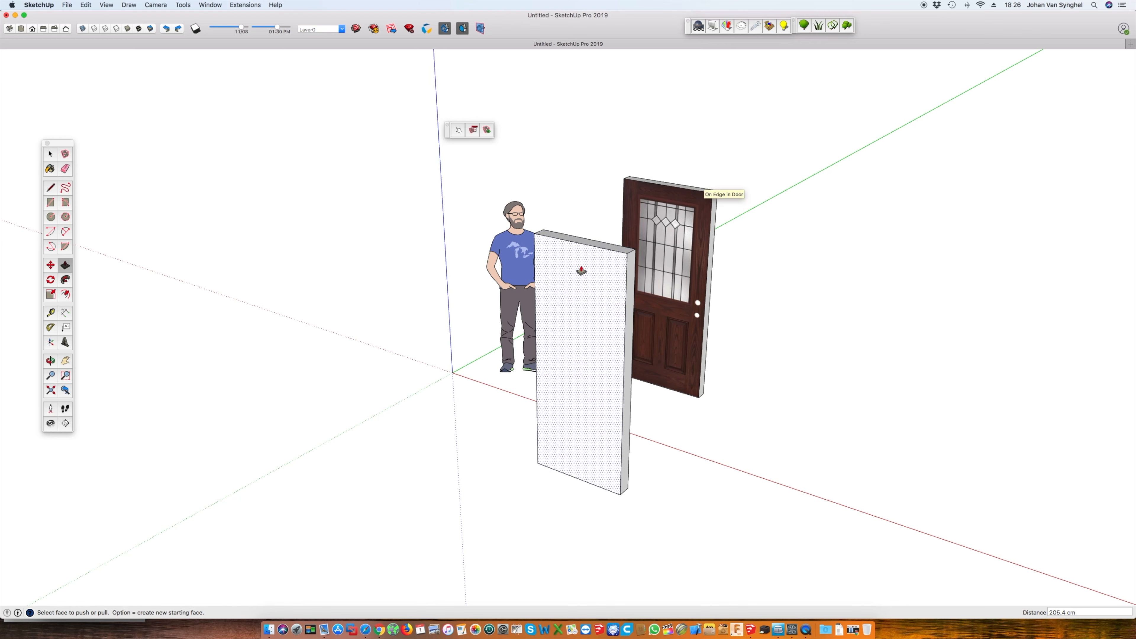
Push/Pull the new slab's side and rear faces to match the existing door's width and thickness.
{"action": "left_click", "coordinate": [628, 279]}
{"action": "left_click", "coordinate": [712, 198]}
{"action": "left_click", "coordinate": [51, 360]}
{"action": "left_click_drag", "start_coordinate": [444, 191], "coordinate": [583, 205]}
{"action": "left_click", "coordinate": [65, 264]}
{"action": "left_click_drag", "start_coordinate": [614, 235], "coordinate": [458, 194]}
Convert the entire new slab into a component named Frontdoor, without replacing the existing Door definition.
{"action": "left_click", "coordinate": [50, 154]}
{"action": "triple_click", "coordinate": [617, 274]}
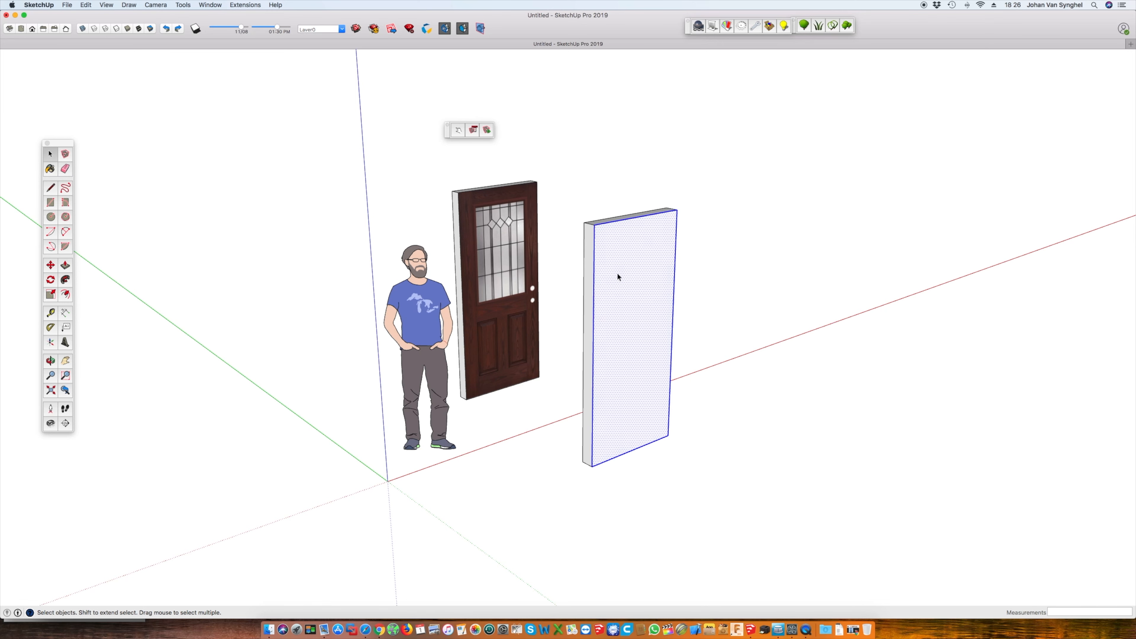
{"action": "right_click", "coordinate": [617, 273]}
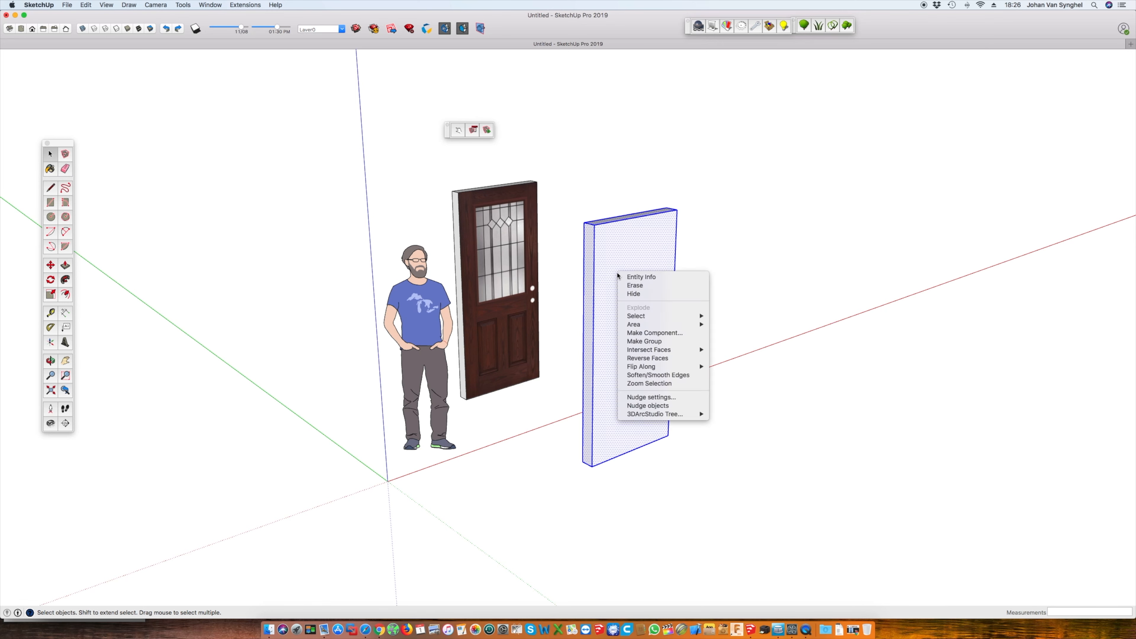
{"action": "left_click", "coordinate": [645, 332]}
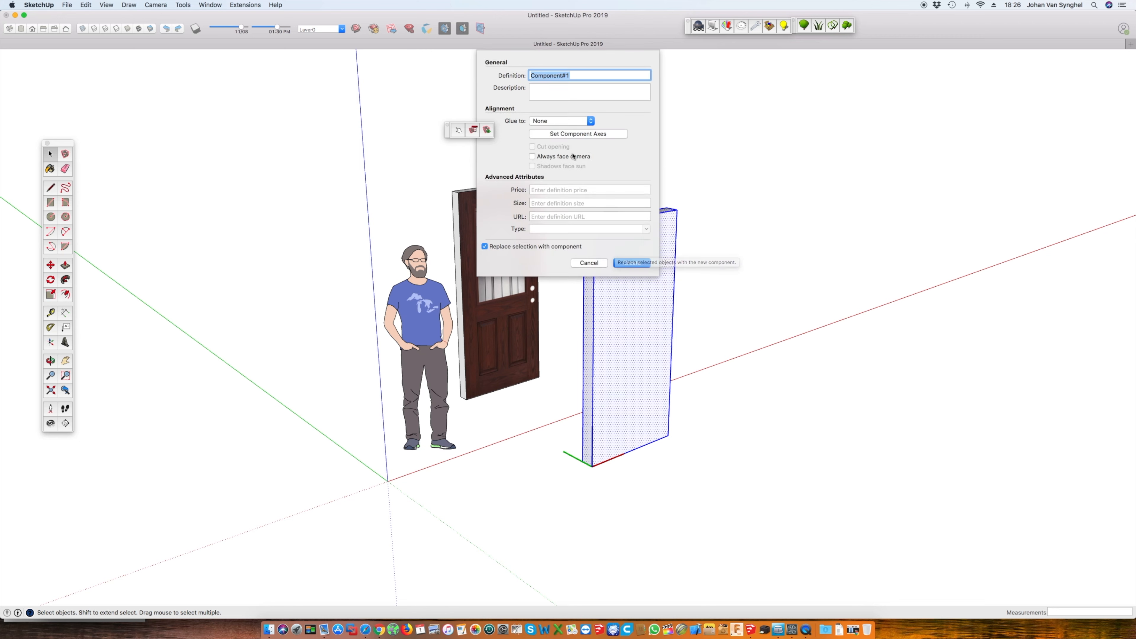
{"action": "type", "text": "Door"}
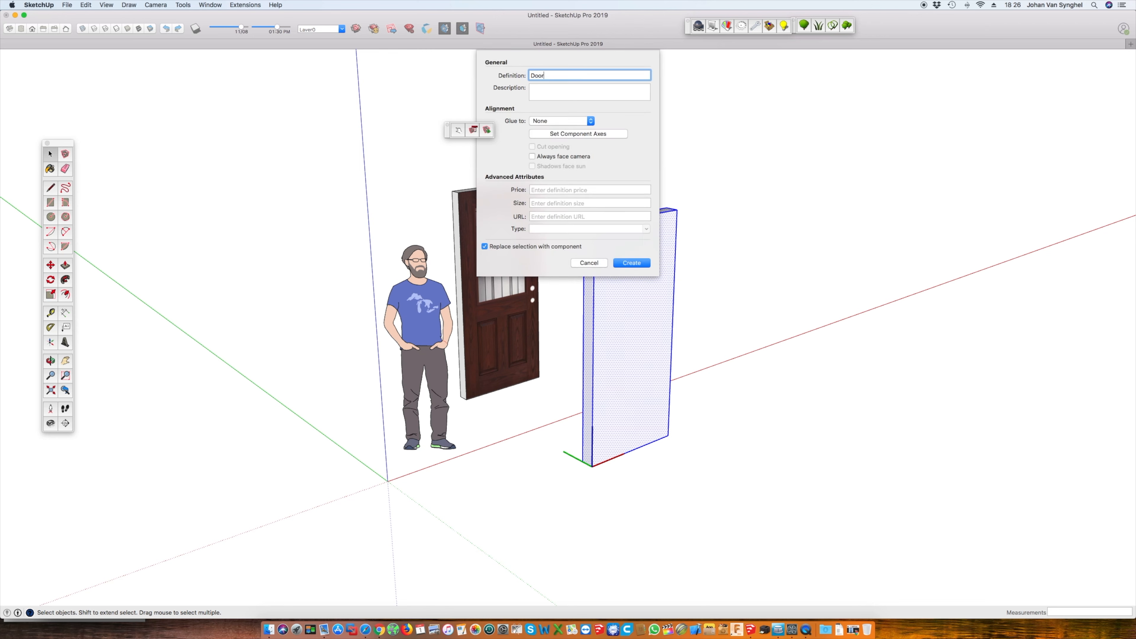
{"action": "key", "text": "Return"}
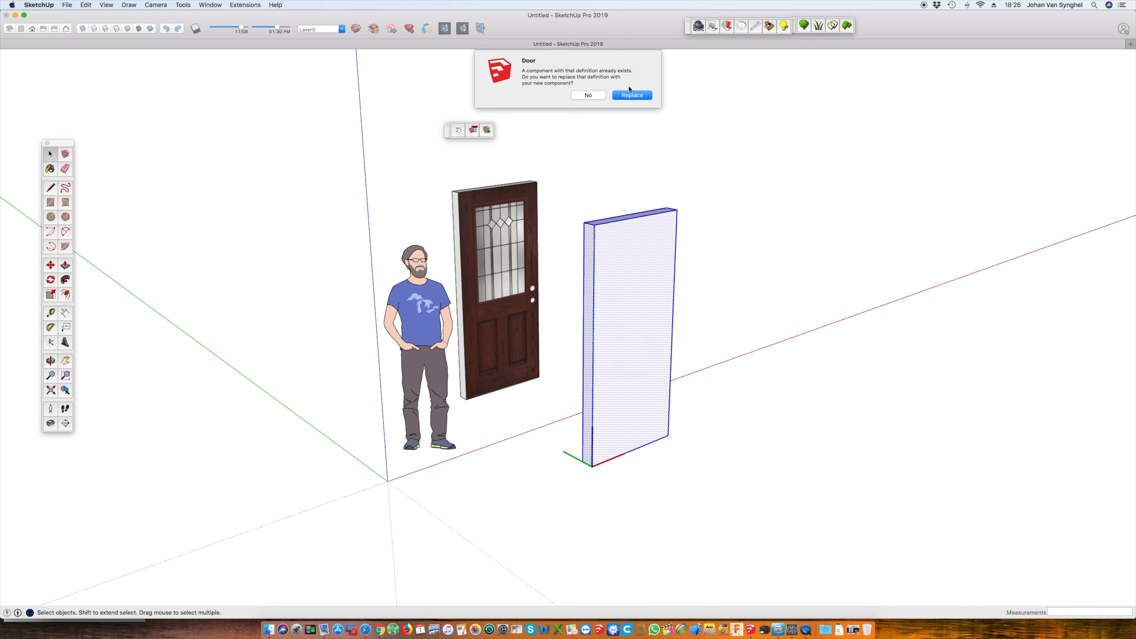
{"action": "left_click", "coordinate": [589, 96]}
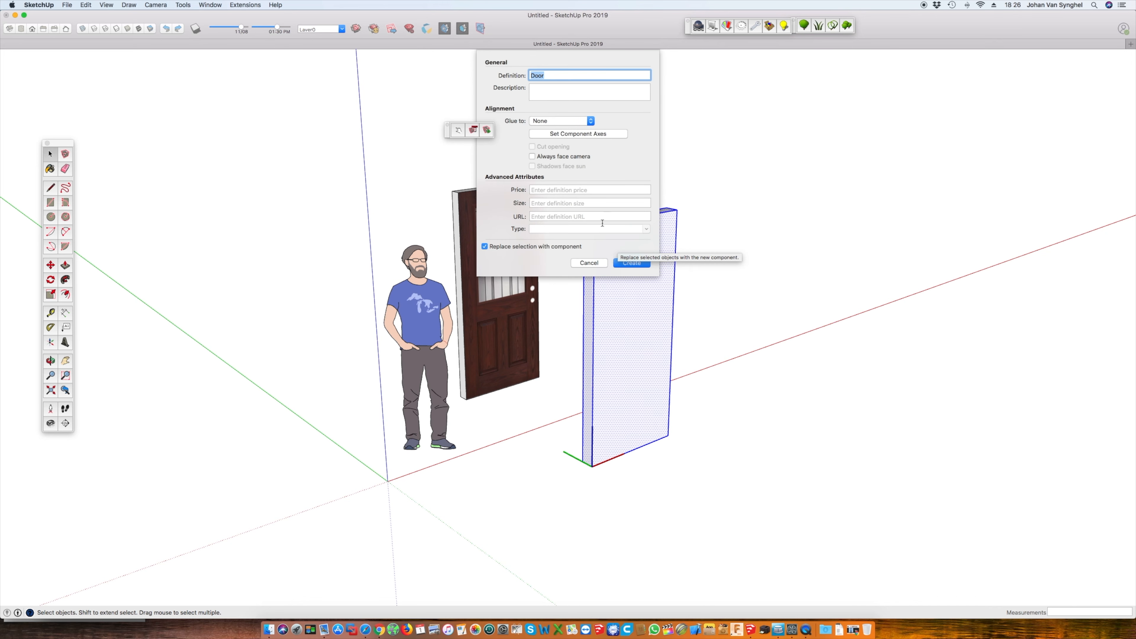
{"action": "left_click", "coordinate": [558, 75]}
{"action": "left_click_drag", "start_coordinate": [555, 75], "coordinate": [494, 72]}
{"action": "type", "text": "Frontd"}
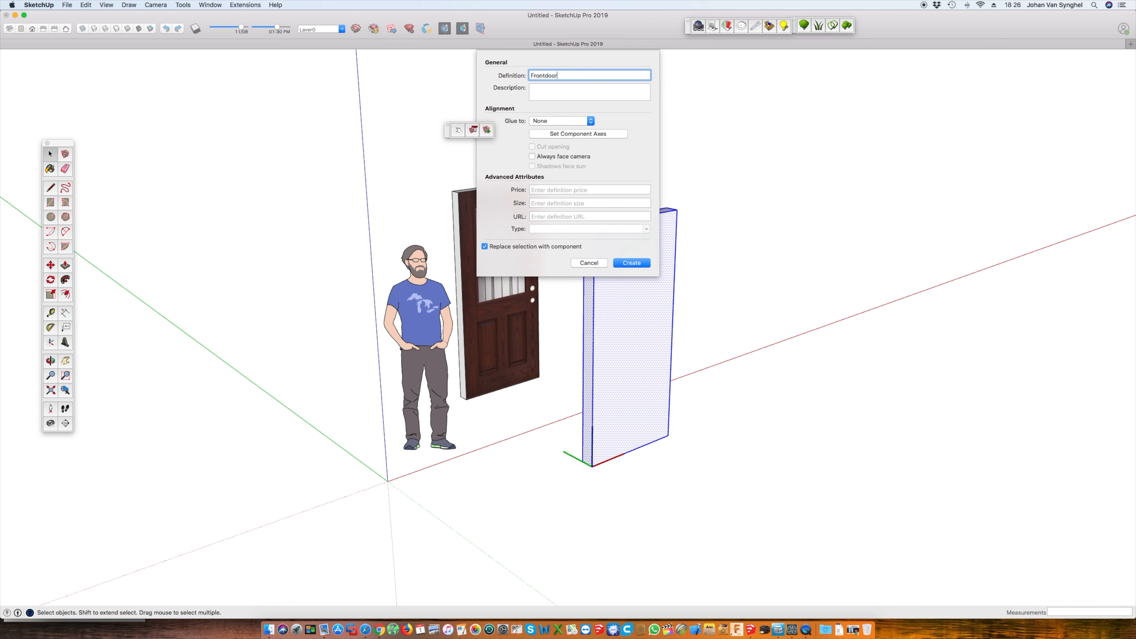
{"action": "left_click", "coordinate": [632, 263]}
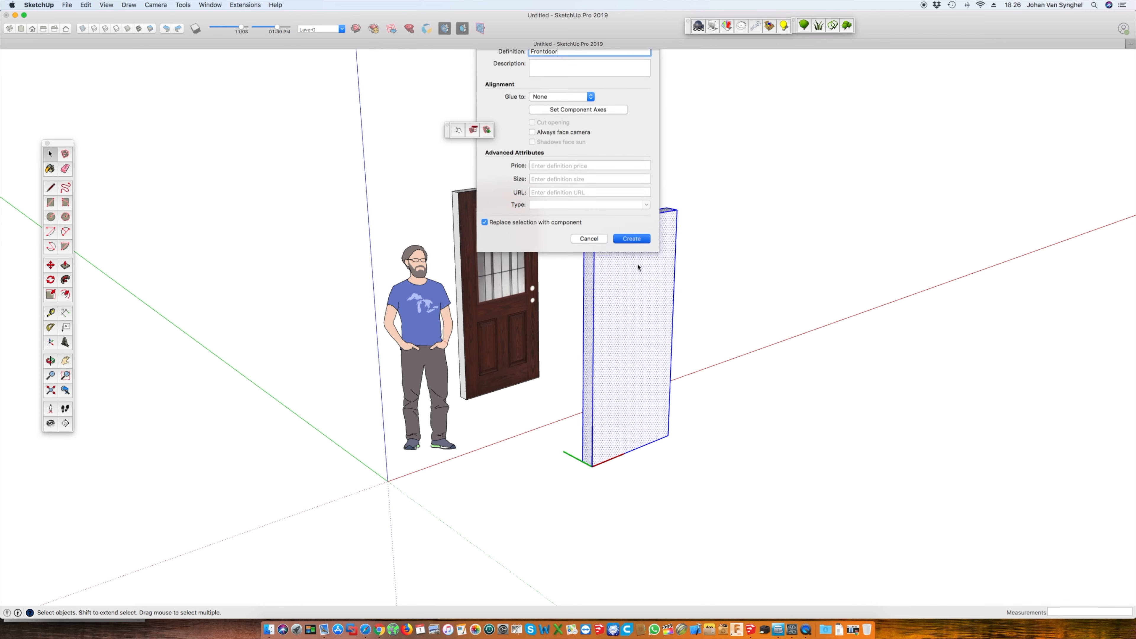
Check the front side of the Frontdoor slab for click behaviors with the Interact tool.
{"action": "left_click", "coordinate": [50, 360]}
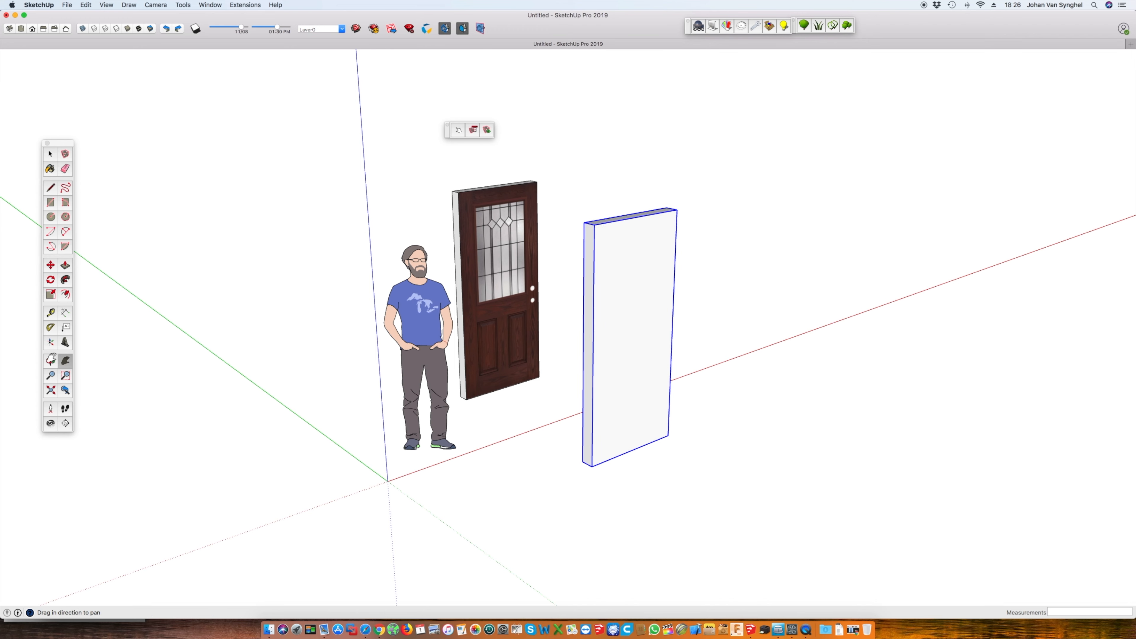
{"action": "left_click_drag", "start_coordinate": [361, 361], "coordinate": [577, 323]}
{"action": "left_click", "coordinate": [458, 130]}
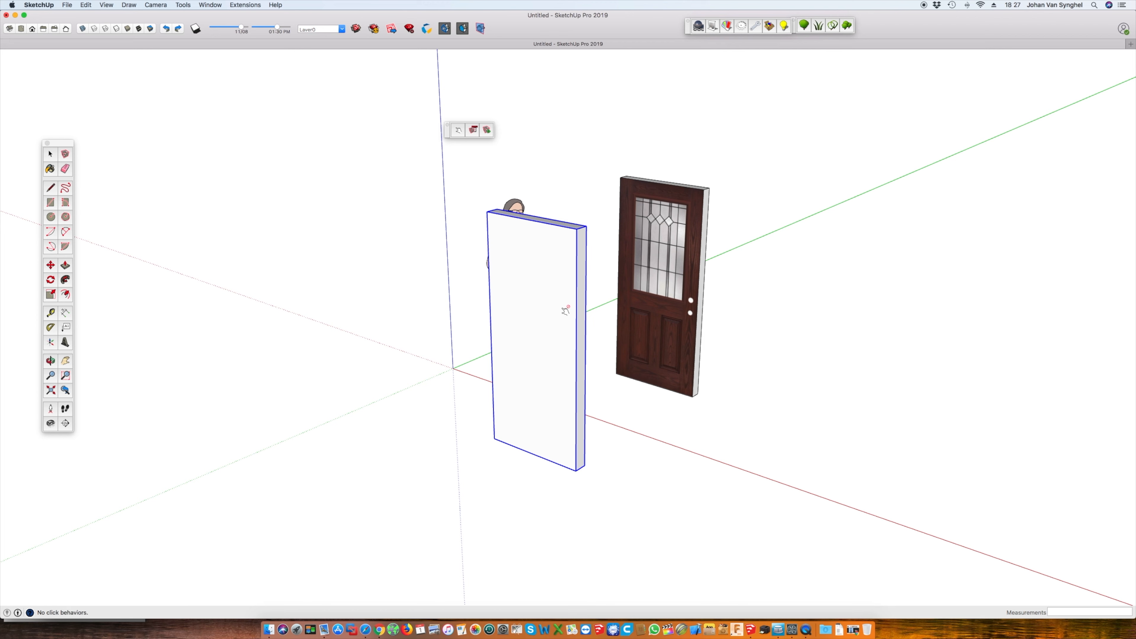
{"action": "left_click", "coordinate": [50, 155]}
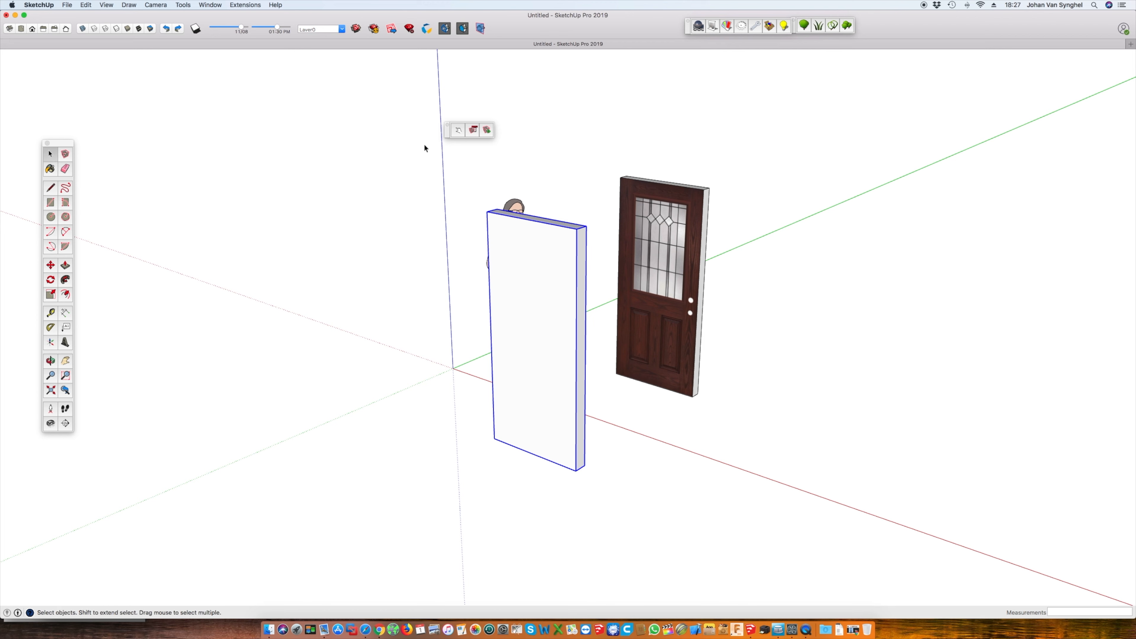
Open the component attributes of Frontdoor and add all the Rotation attributes.
{"action": "left_click", "coordinate": [487, 130]}
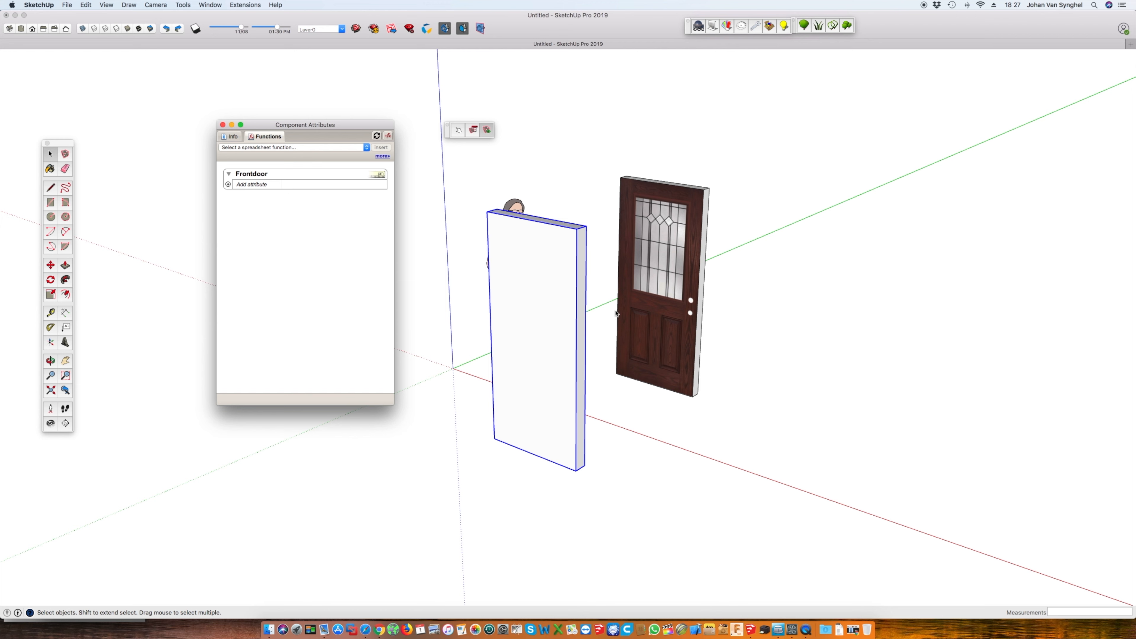
{"action": "left_click", "coordinate": [229, 185]}
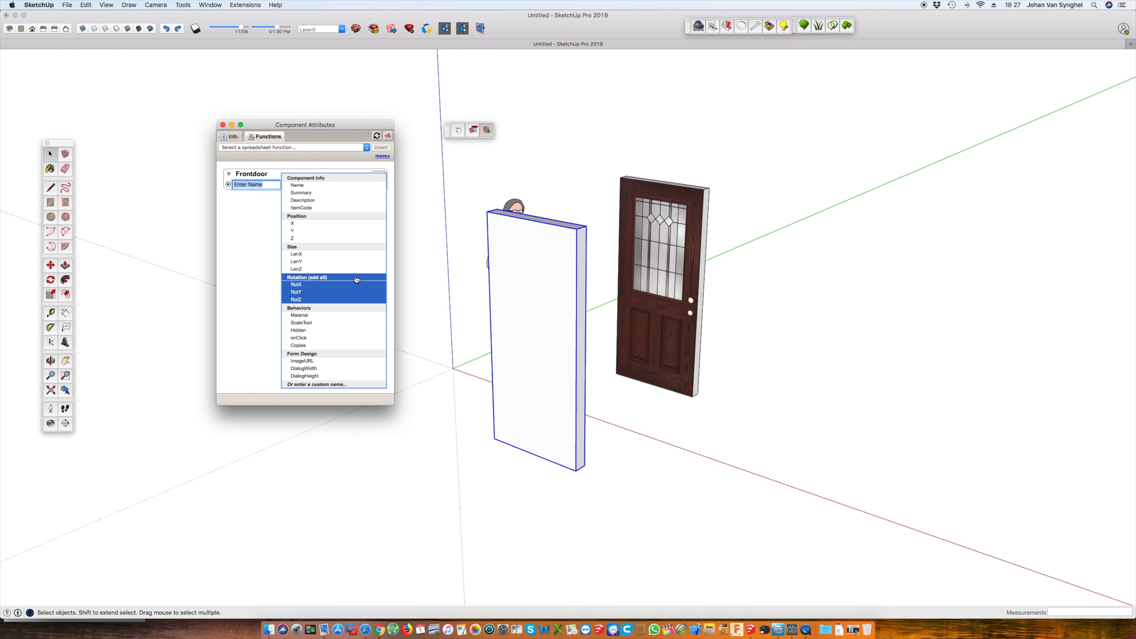
{"action": "left_click", "coordinate": [356, 279]}
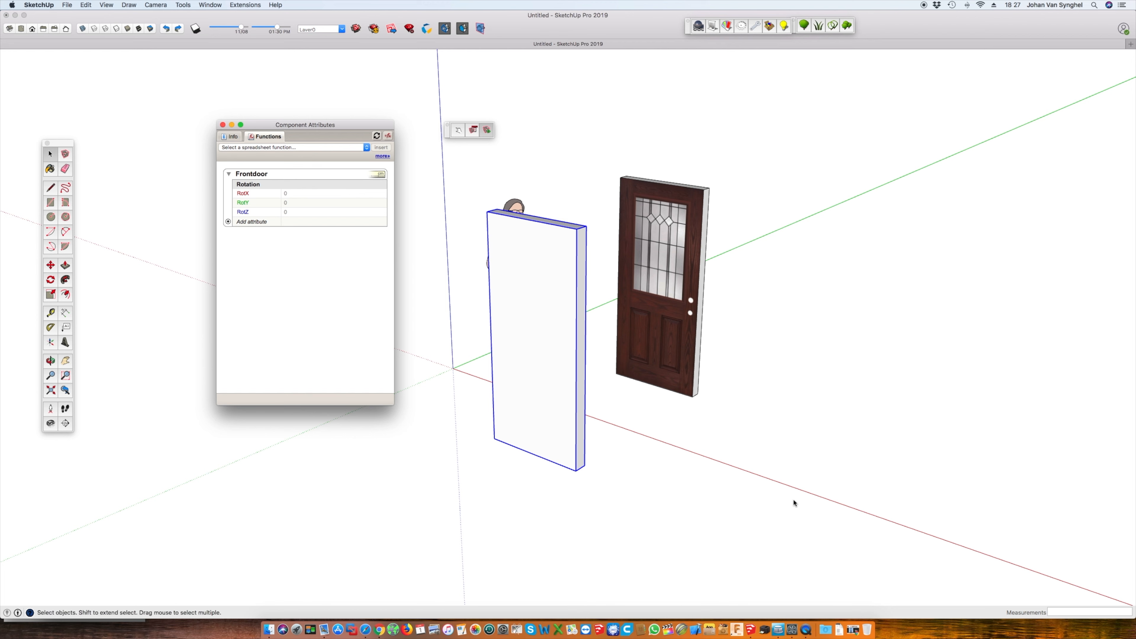
Set both the RotX and RotY attributes of Frontdoor to 0.
{"action": "left_click", "coordinate": [297, 194]}
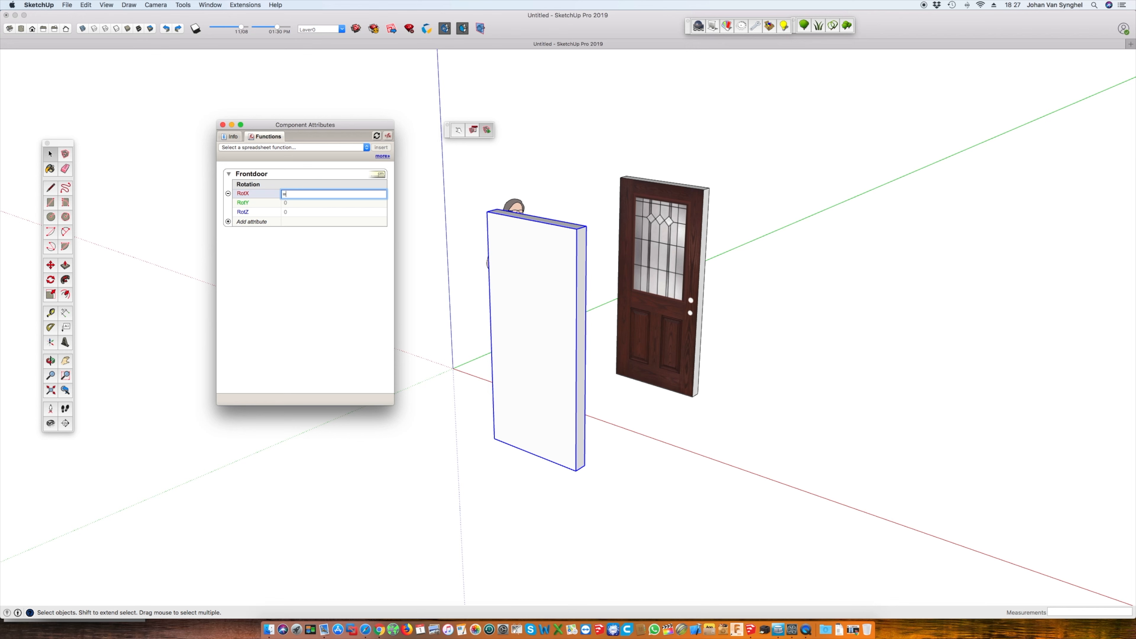
{"action": "key", "text": "Return"}
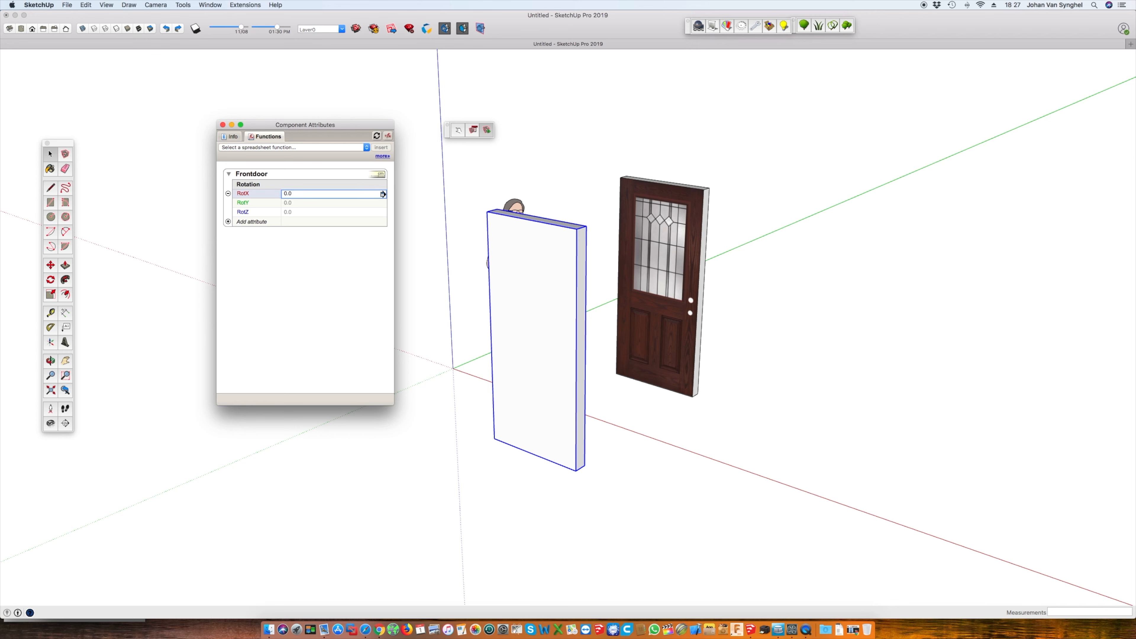
{"action": "left_click", "coordinate": [296, 203]}
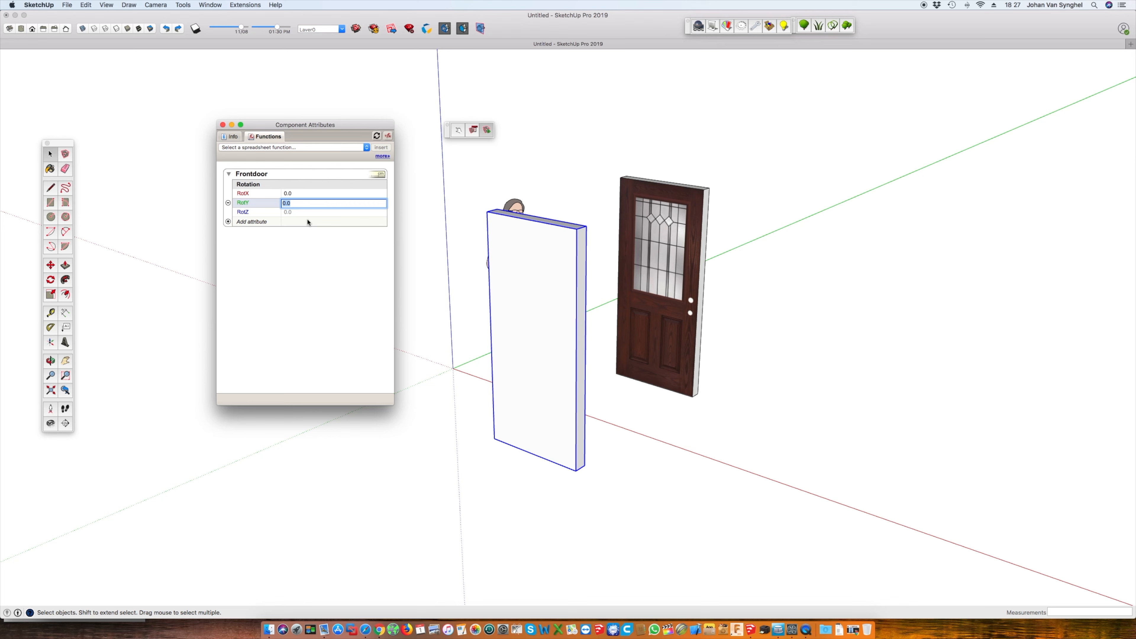
{"action": "type", "text": "=0"}
{"action": "key", "text": "Return"}
Try rotating the Frontdoor slab through its RotZ attribute, and set RotZ back to 0.
{"action": "left_click", "coordinate": [295, 212]}
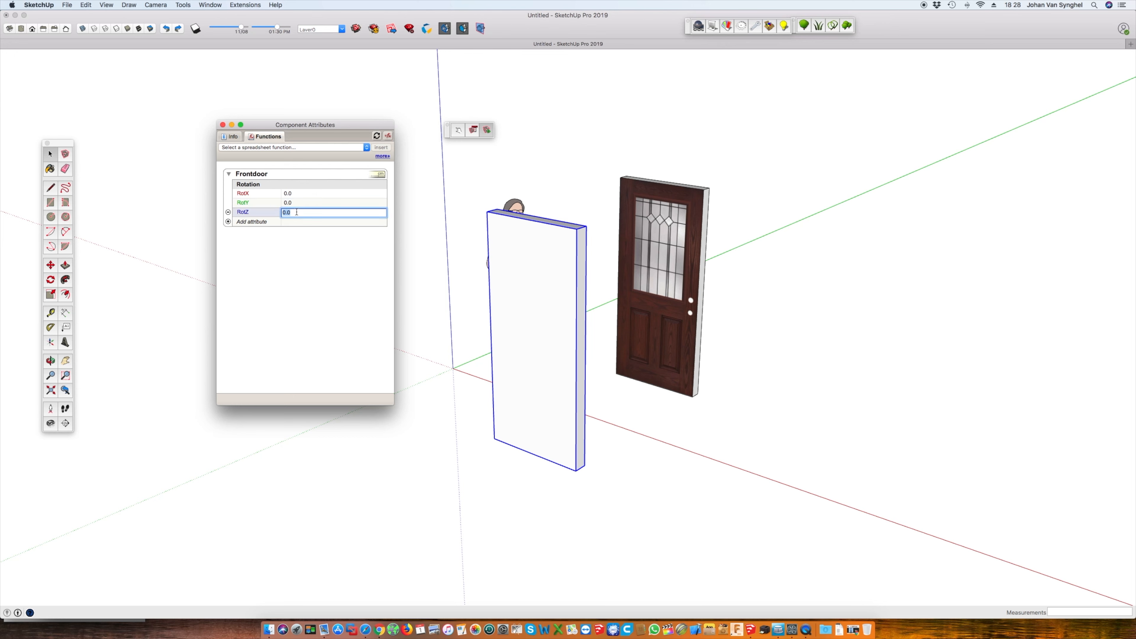
{"action": "key", "text": "Return"}
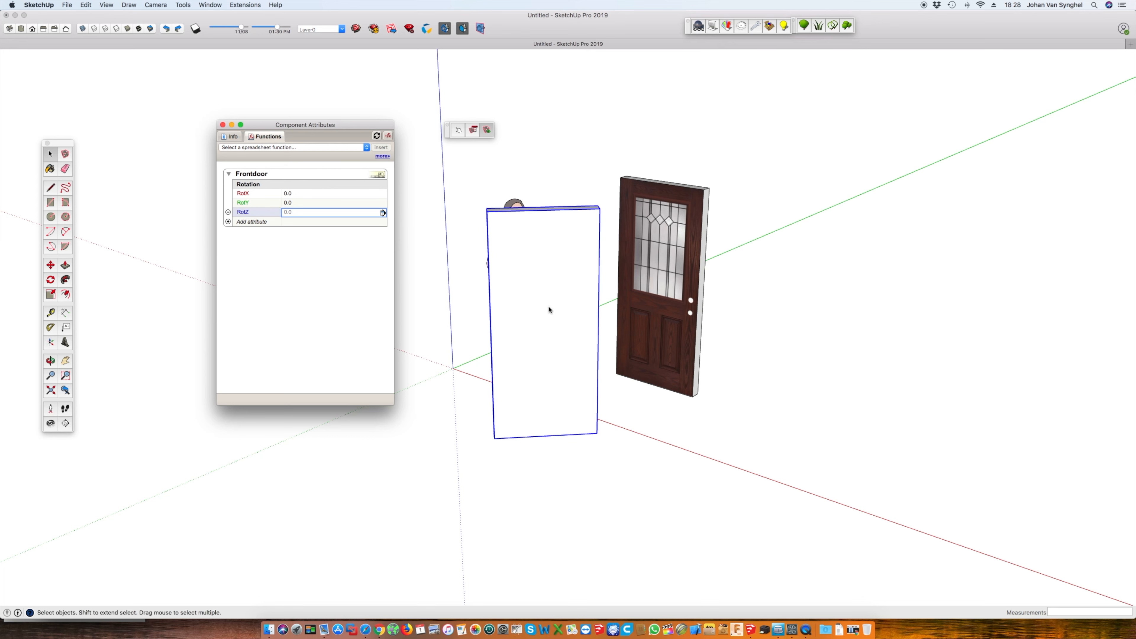
{"action": "left_click", "coordinate": [297, 212]}
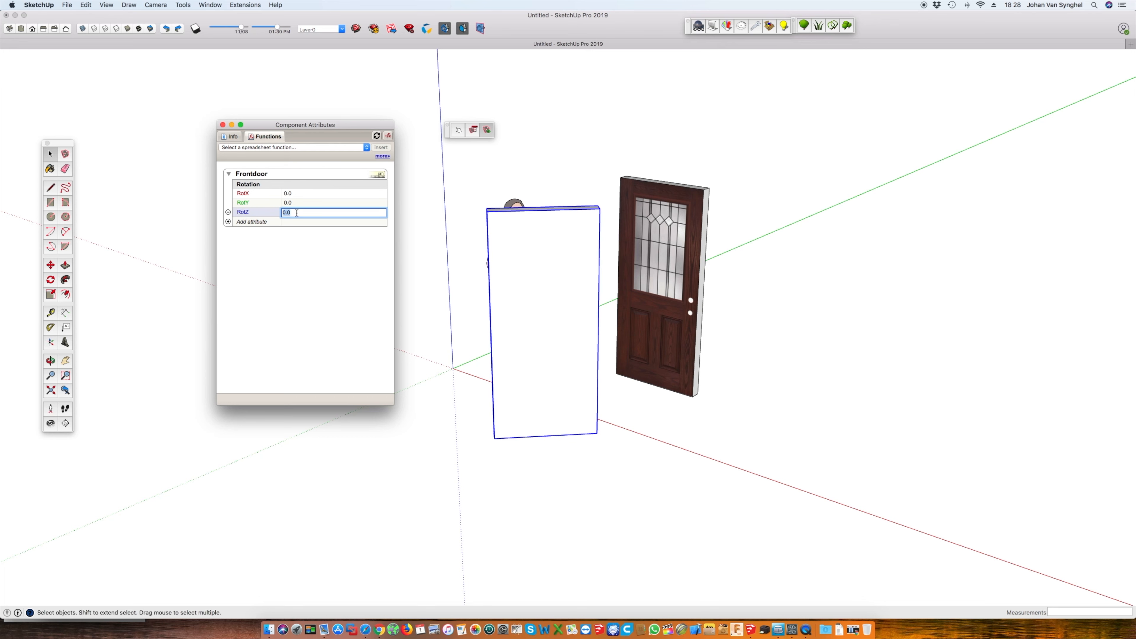
{"action": "type", "text": "0"}
{"action": "key", "text": "Return"}
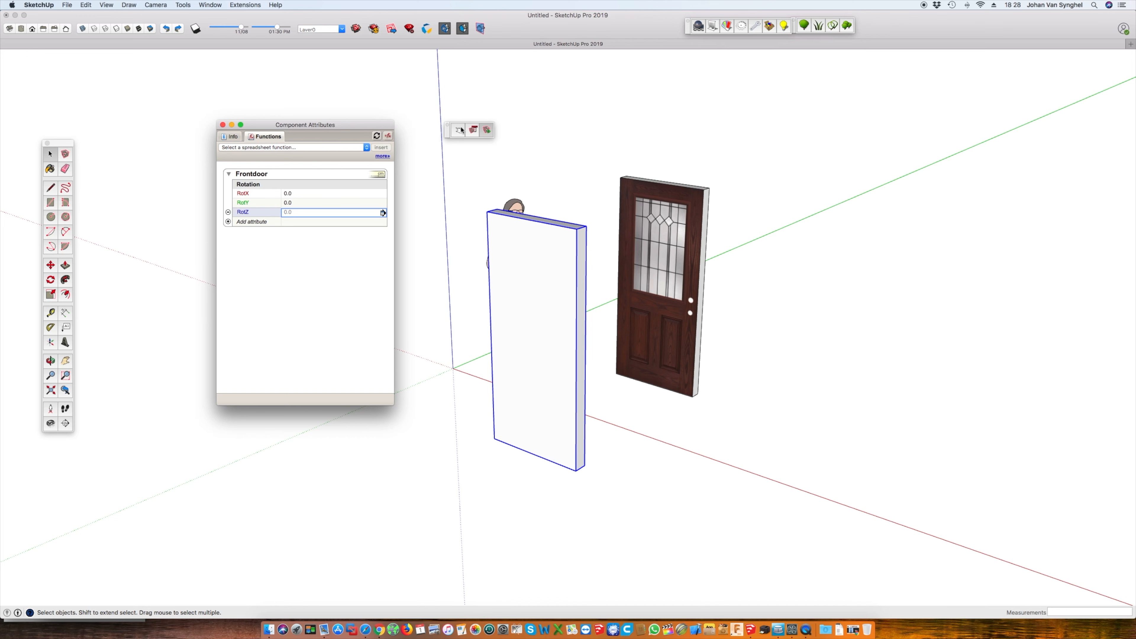
Add the onClick behavior attribute to Frontdoor and insert the ANIMATESLOW function as its value.
{"action": "left_click", "coordinate": [228, 222]}
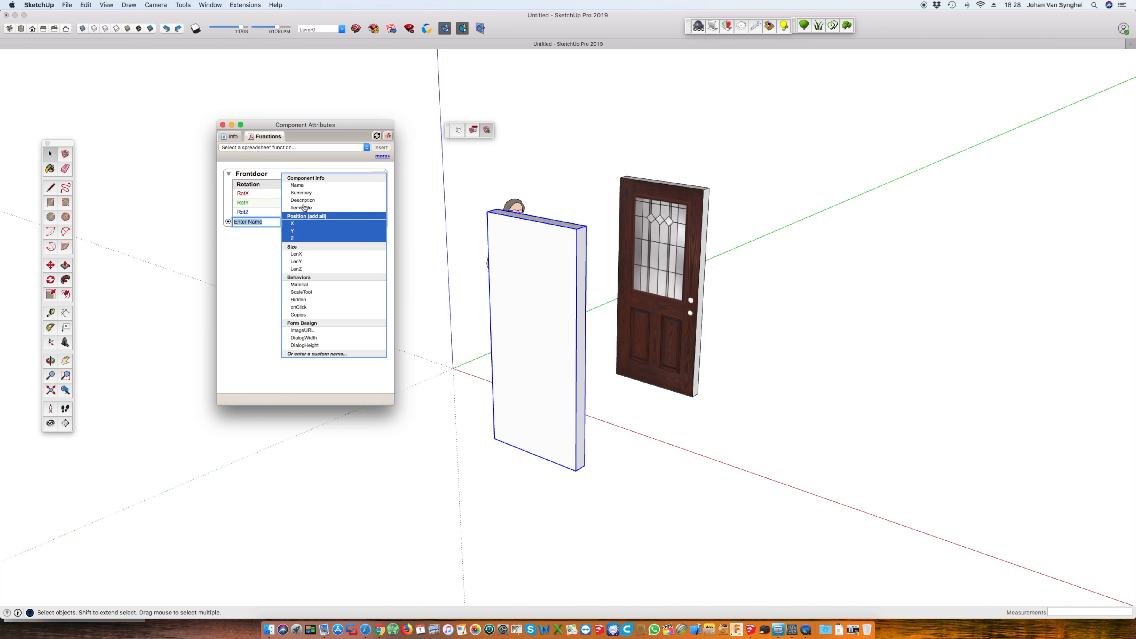
{"action": "left_click", "coordinate": [326, 312]}
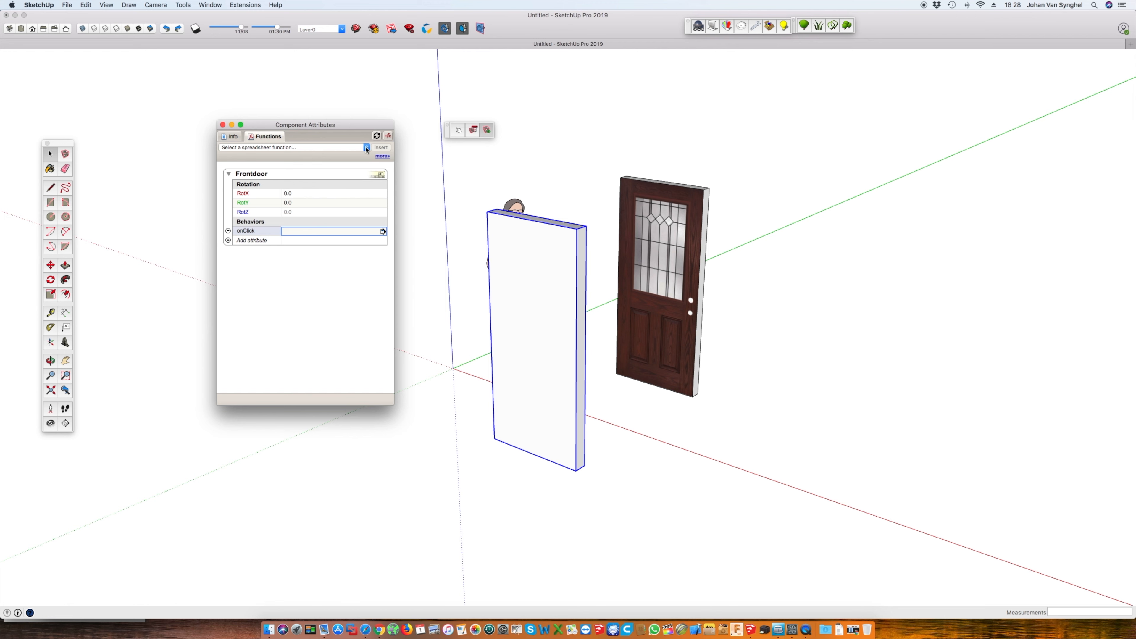
{"action": "left_click", "coordinate": [366, 148]}
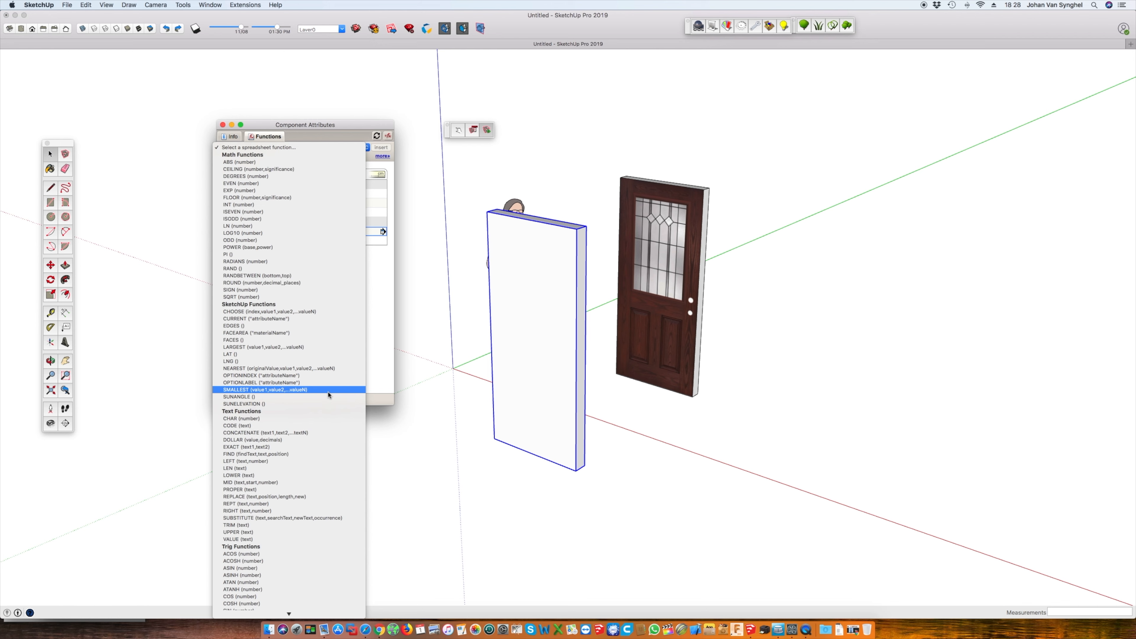
{"action": "scroll", "coordinate": [329, 395], "scroll_direction": "down", "scroll_amount": 5}
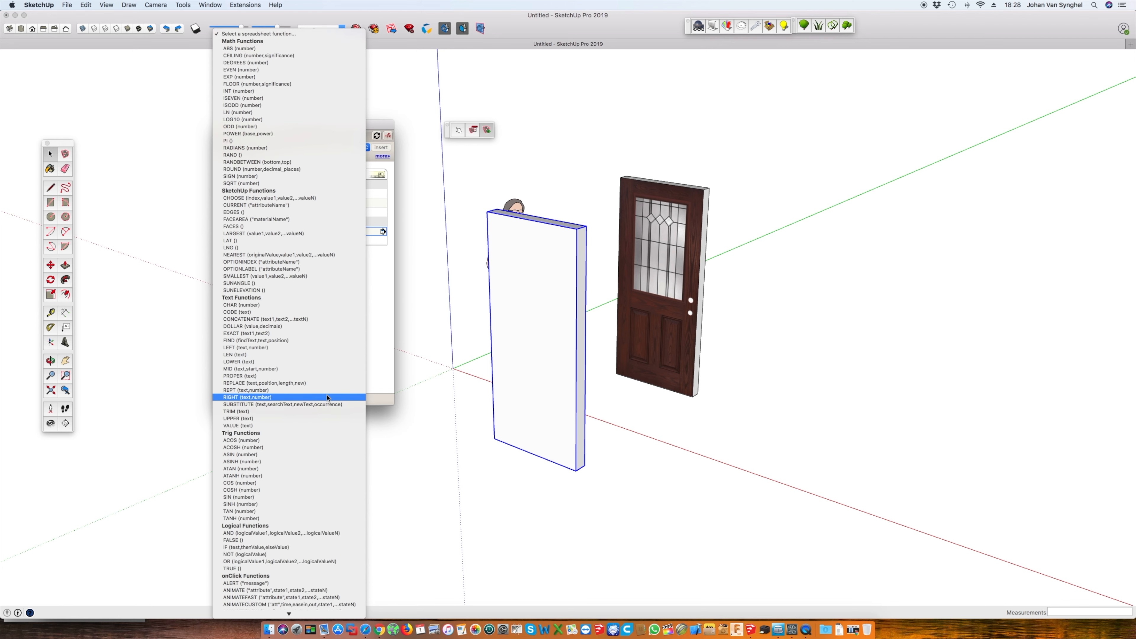
{"action": "scroll", "coordinate": [327, 397], "scroll_direction": "down", "scroll_amount": 5}
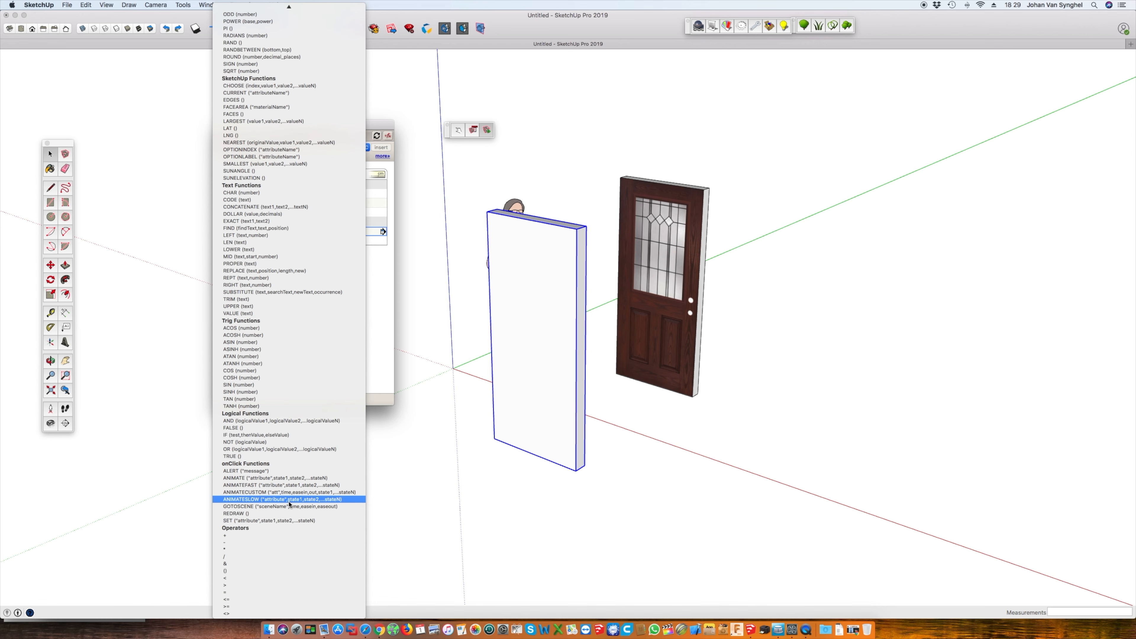
{"action": "left_click", "coordinate": [288, 500]}
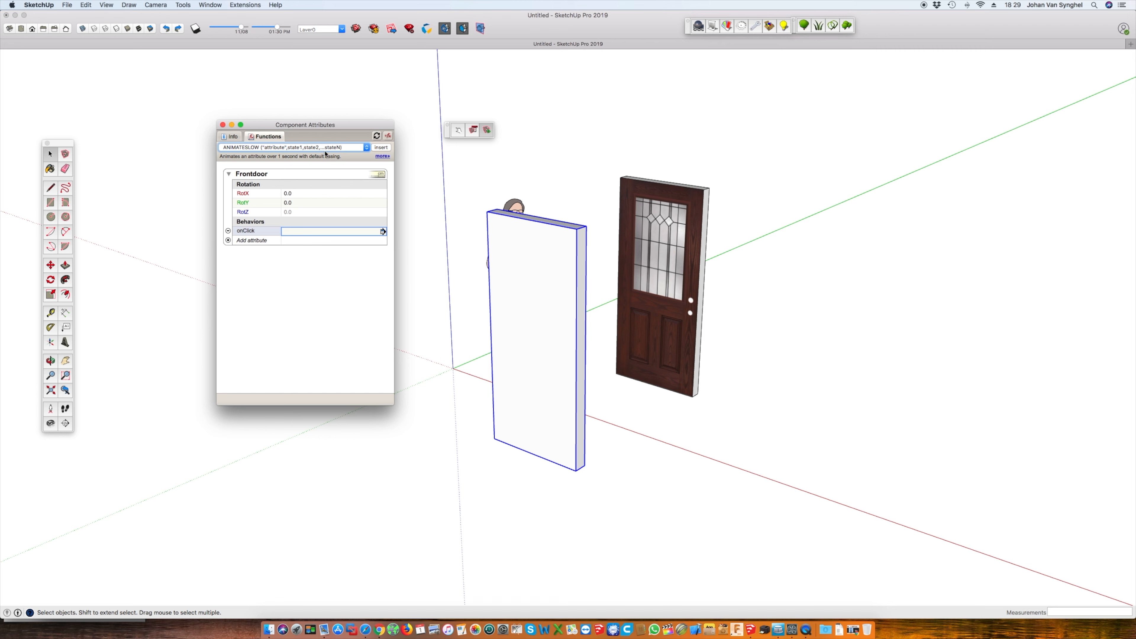
{"action": "left_click", "coordinate": [352, 230]}
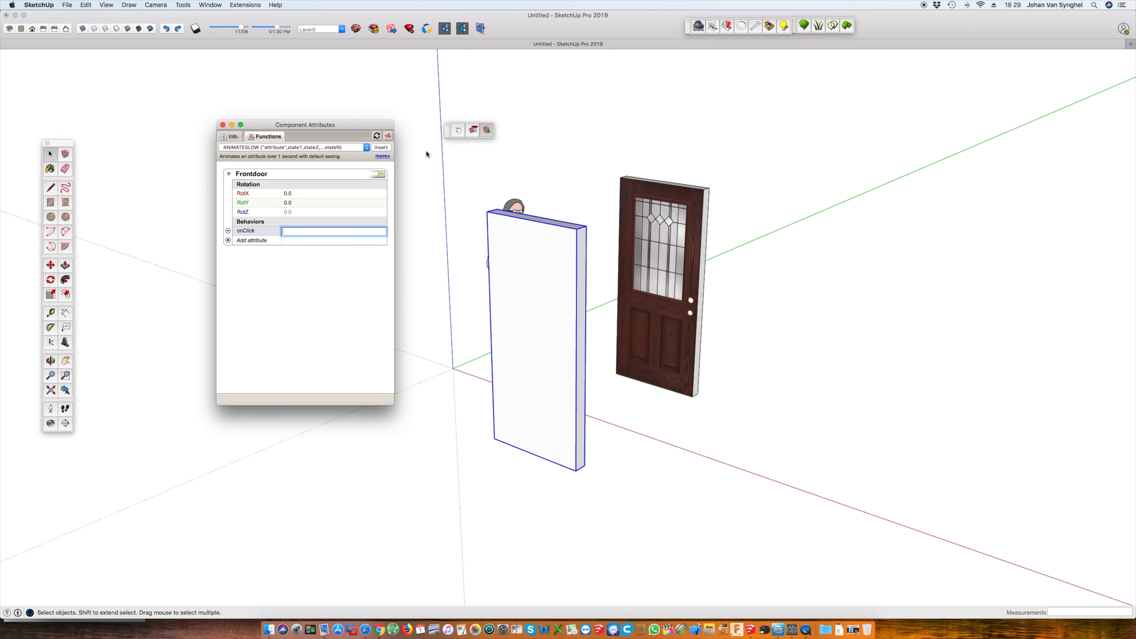
{"action": "left_click", "coordinate": [382, 147]}
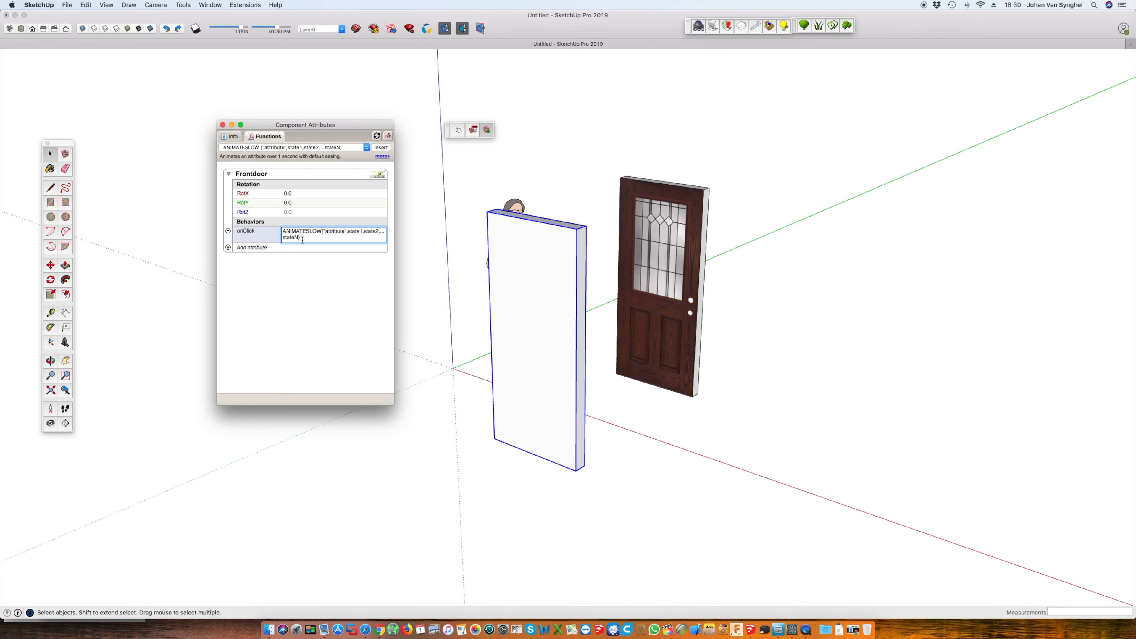
Add a custom attribute named VAR to Frontdoor with the value 0.
{"action": "left_click", "coordinate": [229, 247]}
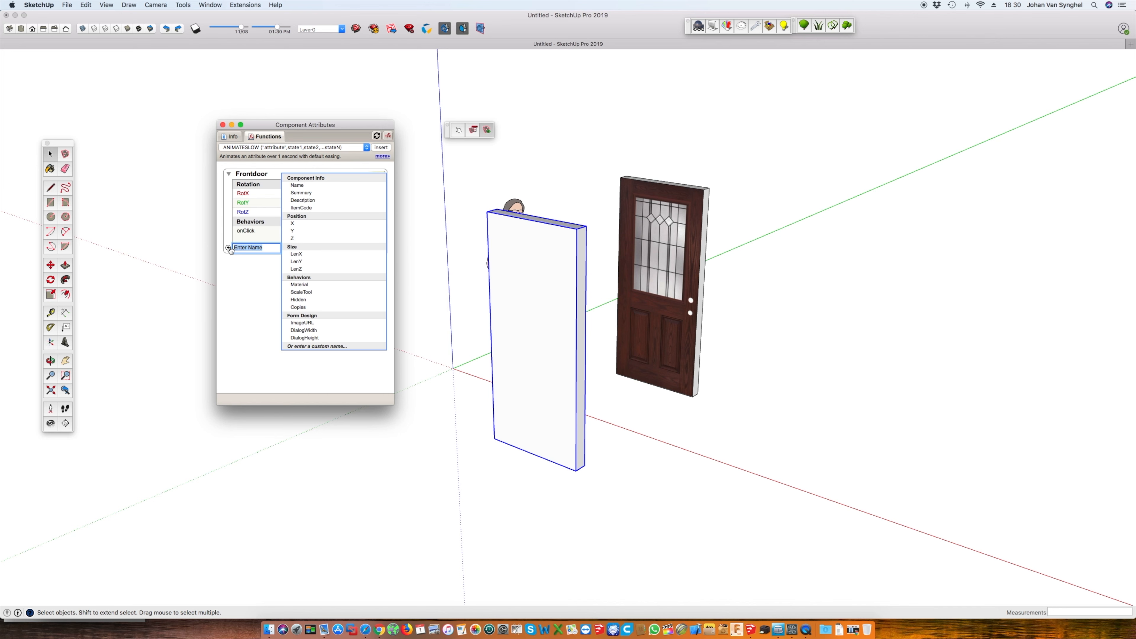
{"action": "type", "text": "VAR"}
{"action": "key", "text": "Return"}
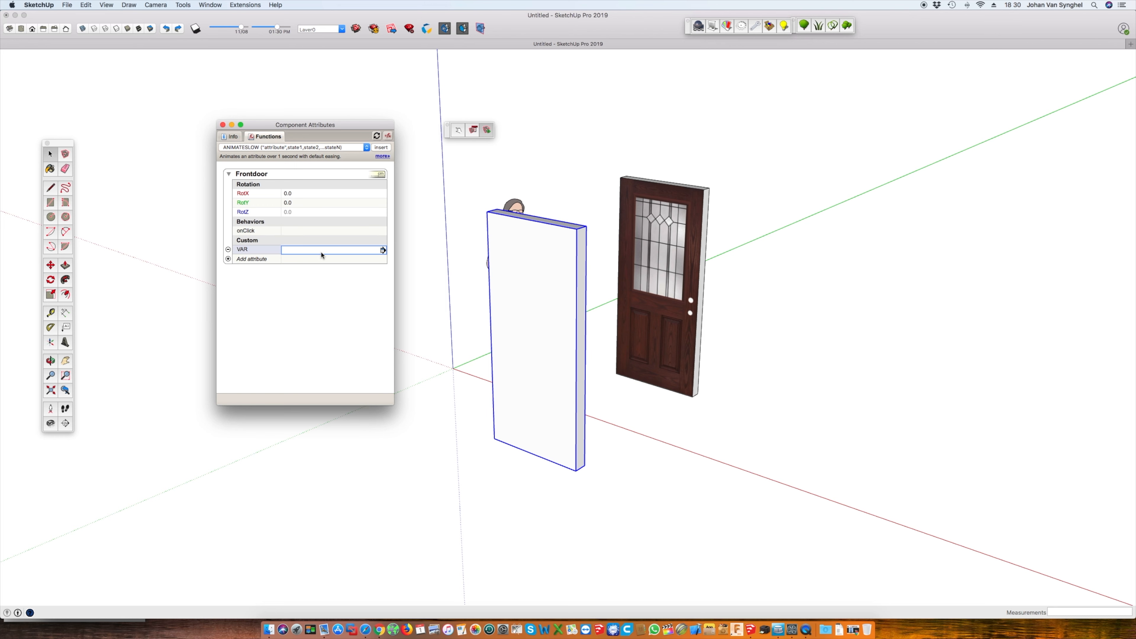
{"action": "left_click", "coordinate": [295, 251]}
{"action": "key", "text": "Return"}
Insert the ANIMATESLOW function template into the empty onClick attribute of Frontdoor.
{"action": "left_click", "coordinate": [289, 232]}
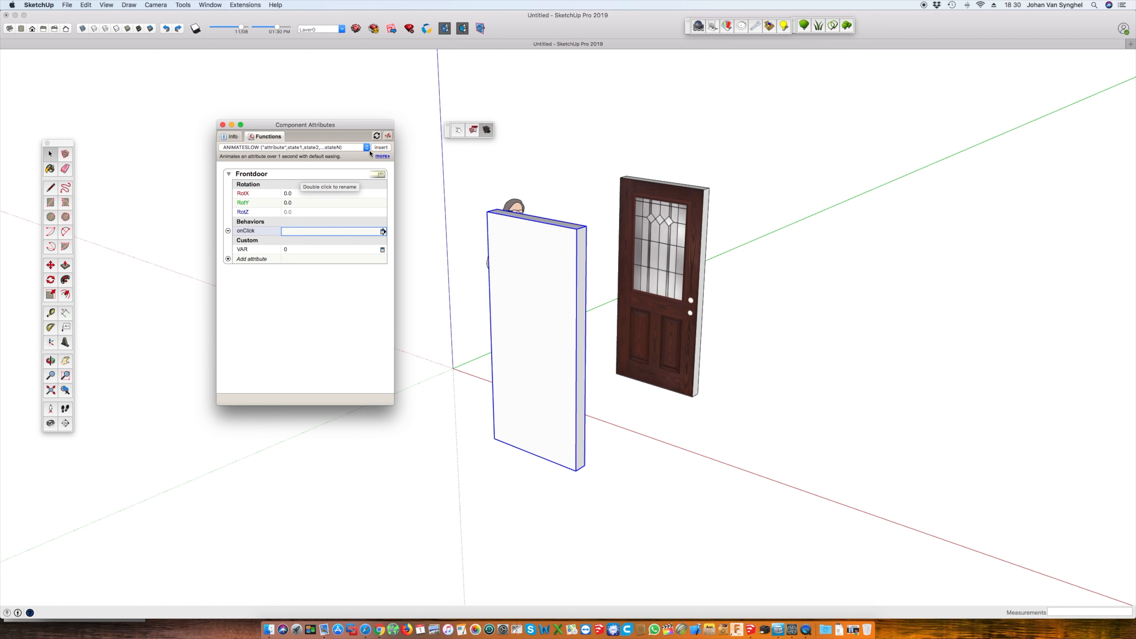
{"action": "left_click", "coordinate": [383, 148]}
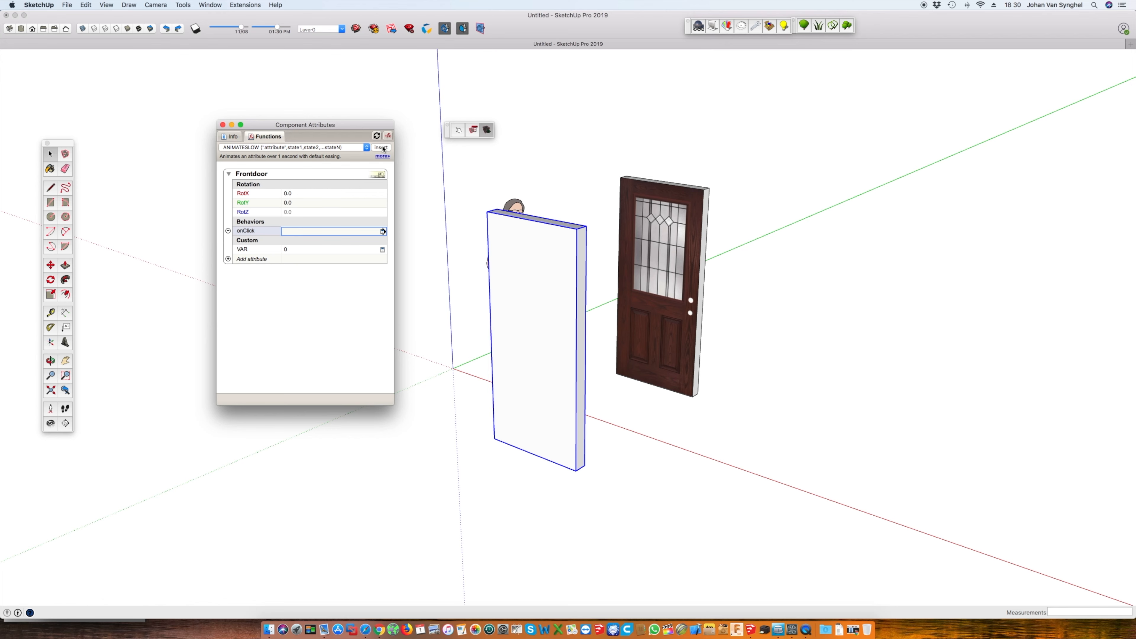
{"action": "left_click", "coordinate": [342, 147]}
{"action": "left_click", "coordinate": [287, 148]}
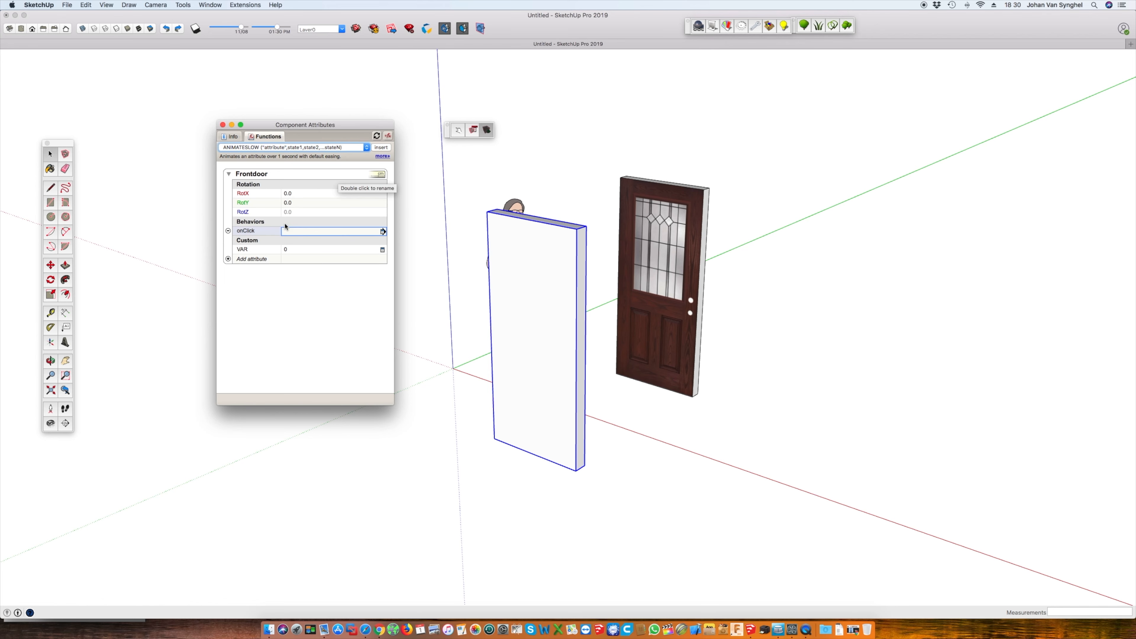
{"action": "left_click", "coordinate": [312, 231]}
{"action": "left_click", "coordinate": [381, 148]}
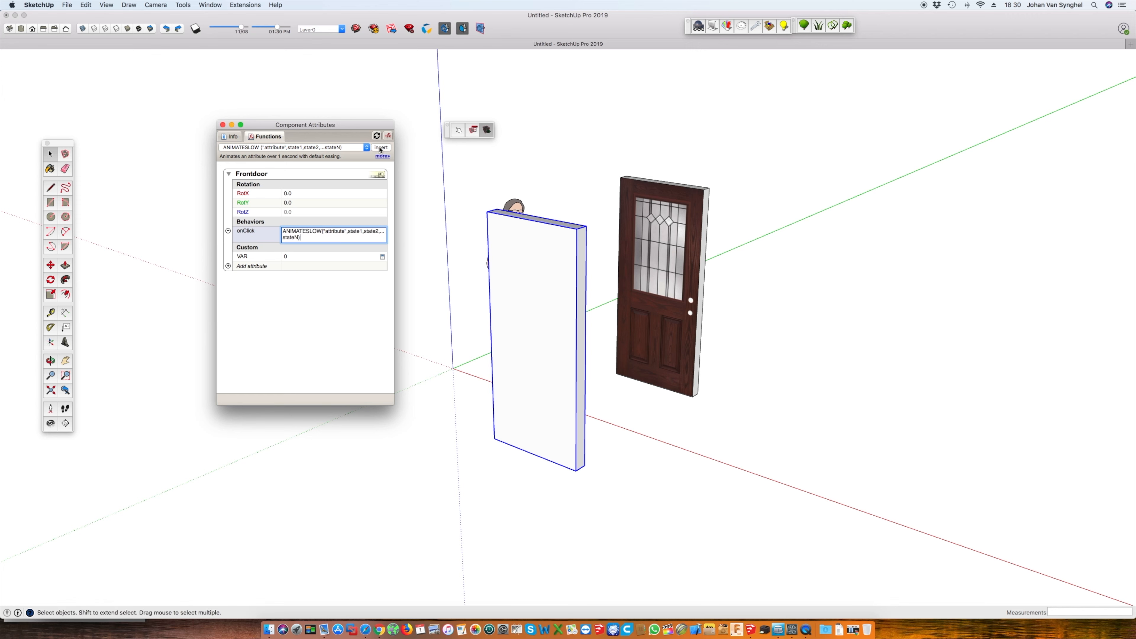
Replace the placeholder arguments in the onClick function so it reads ANIMATESLOW(VAR,0,90).
{"action": "left_click_drag", "start_coordinate": [312, 236], "coordinate": [324, 231]}
{"action": "key", "text": "BackSpace"}
{"action": "left_click", "coordinate": [243, 258]}
{"action": "type", "text": ",0,90"}
{"action": "key", "text": "Return"}
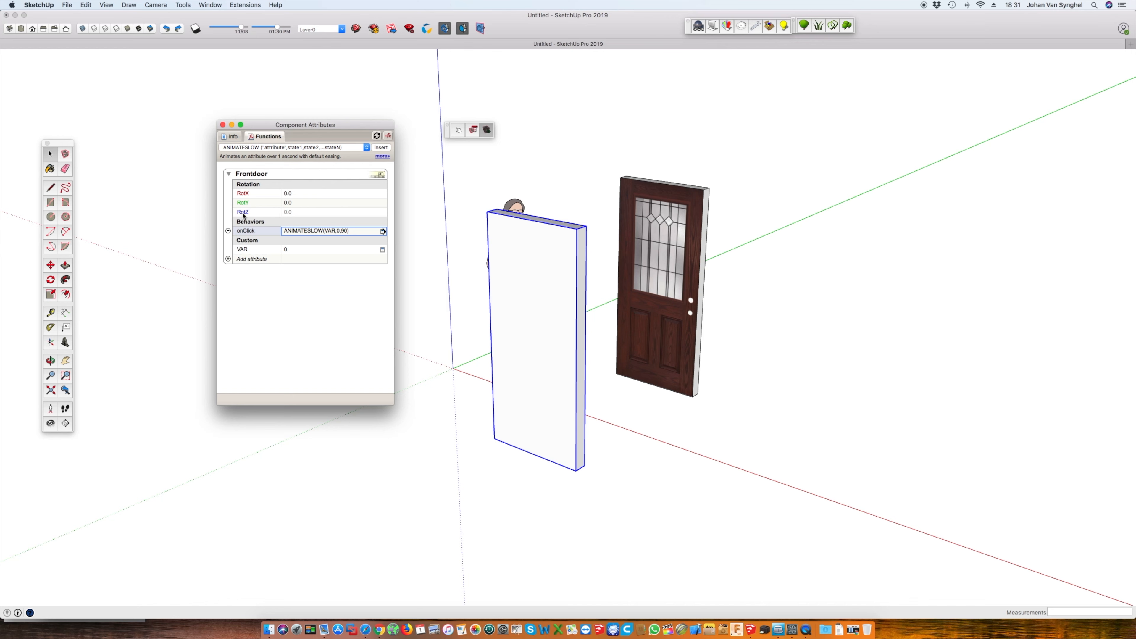
Link the RotZ attribute of Frontdoor to the custom attribute with the formula =VAR.
{"action": "left_click", "coordinate": [297, 213]}
{"action": "type", "text": "="}
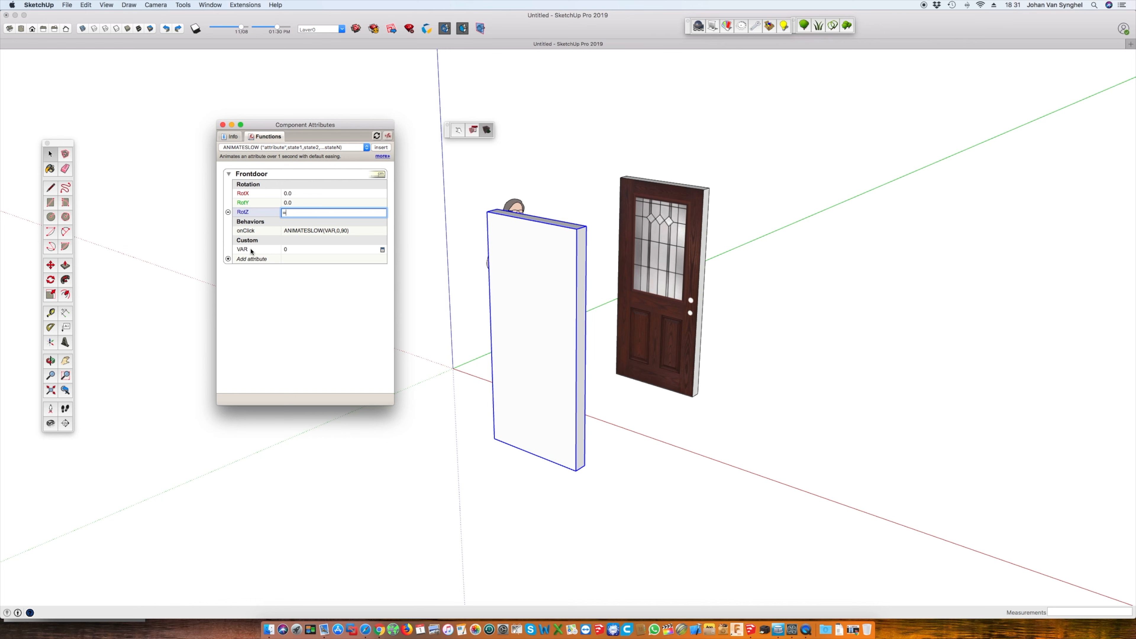
{"action": "type", "text": "VAR"}
{"action": "key", "text": "Return"}
Test the swing of the Frontdoor slab by opening and closing it repeatedly with the Interact tool.
{"action": "left_click", "coordinate": [459, 131]}
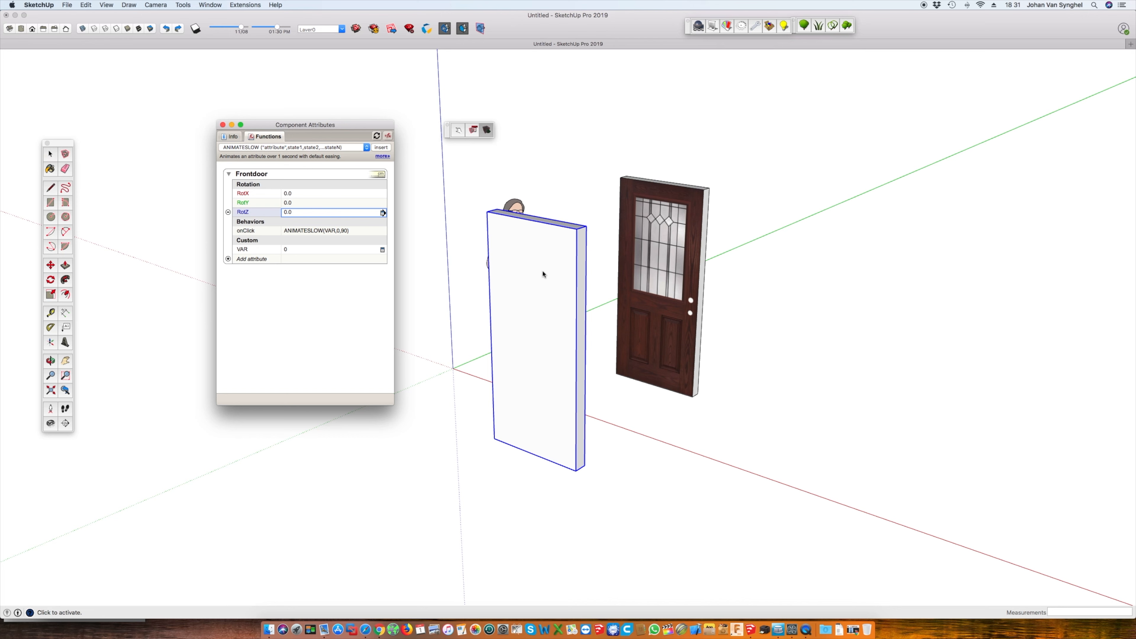
{"action": "left_click", "coordinate": [531, 249]}
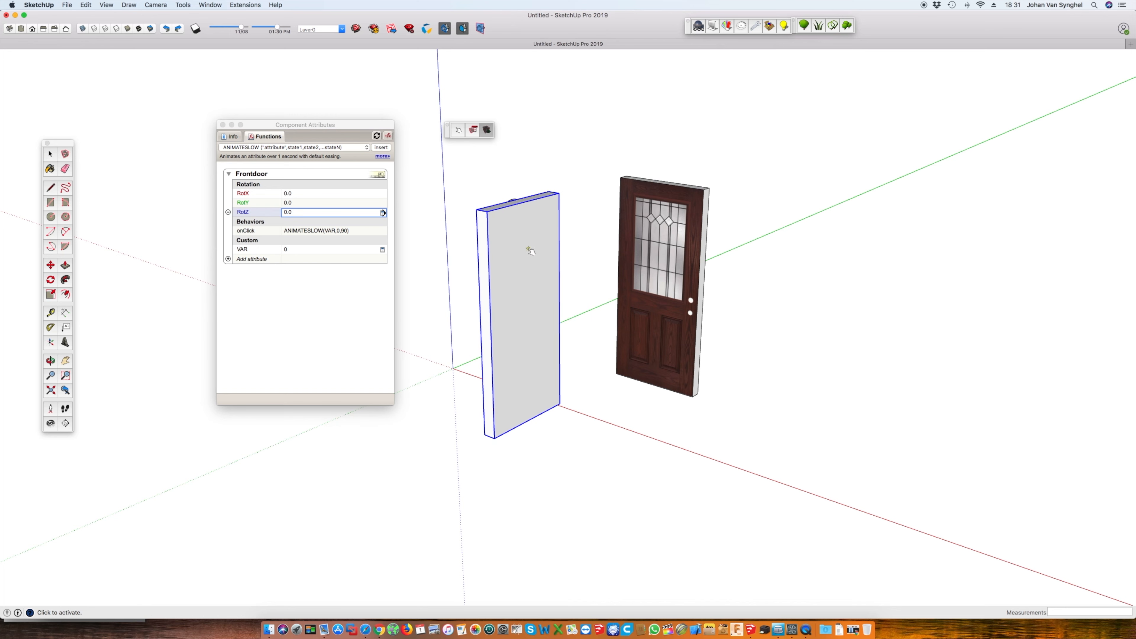
{"action": "left_click", "coordinate": [524, 246]}
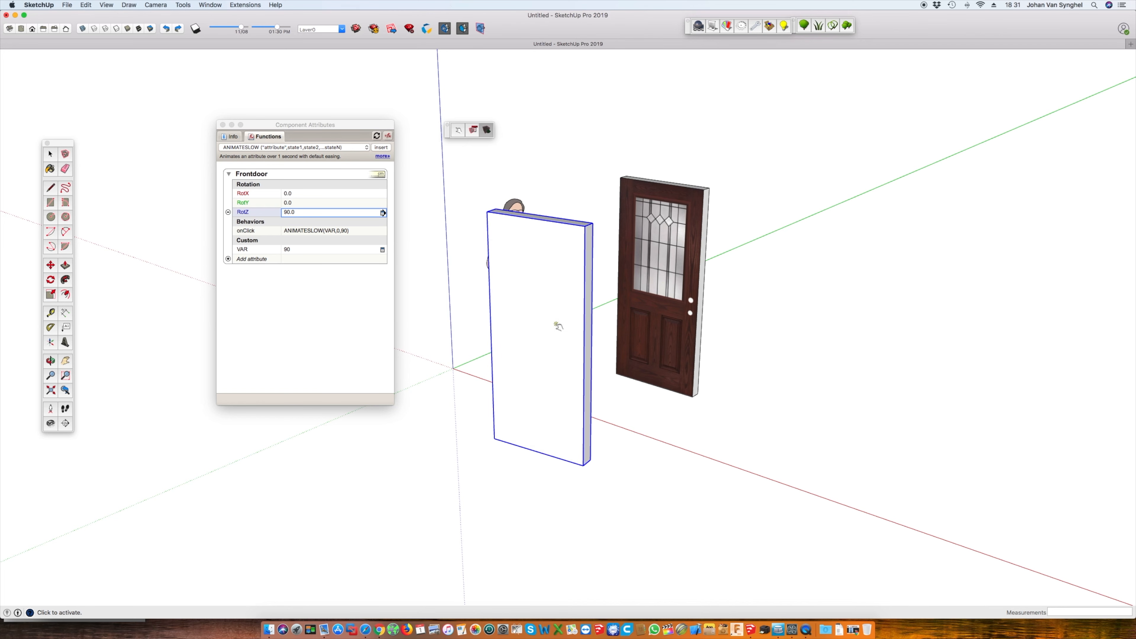
{"action": "left_click", "coordinate": [547, 372]}
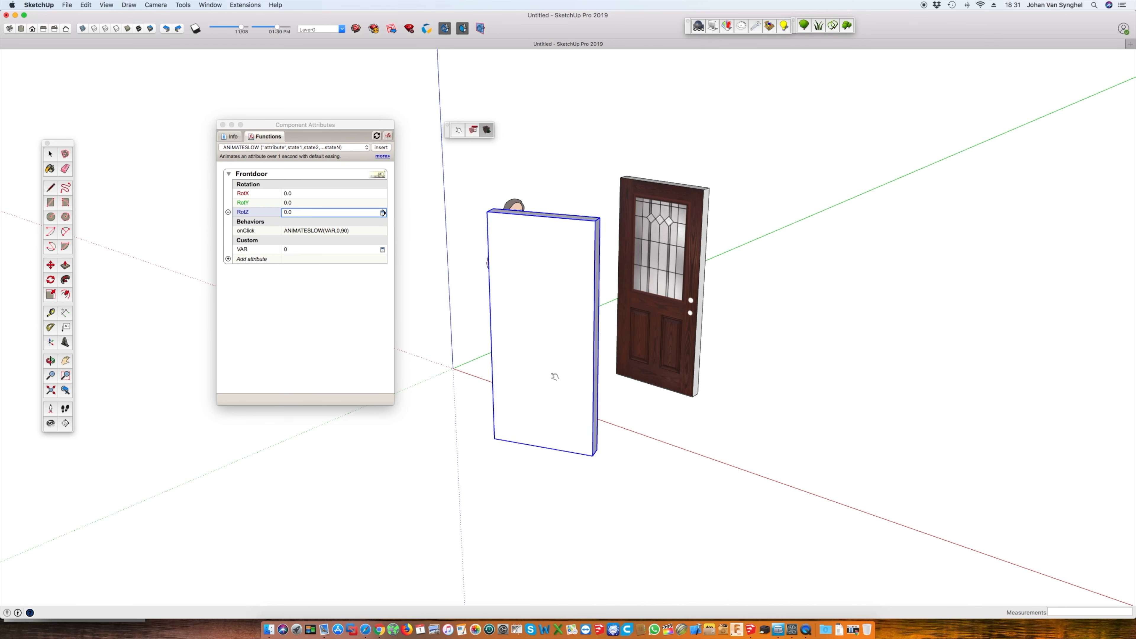
{"action": "left_click", "coordinate": [547, 354]}
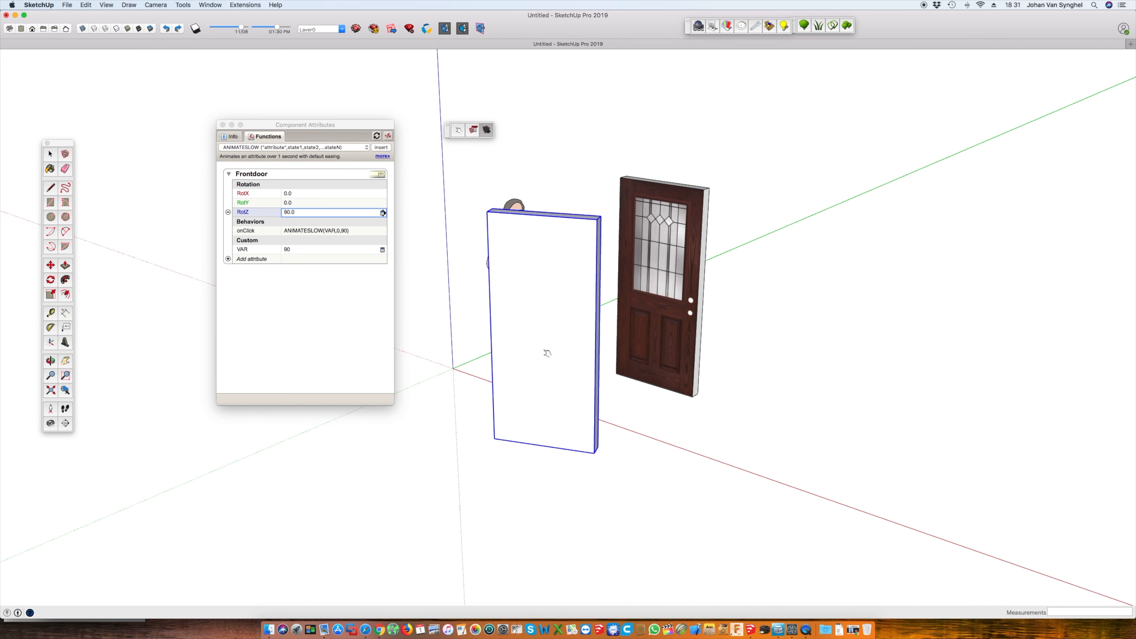
{"action": "left_click", "coordinate": [685, 207]}
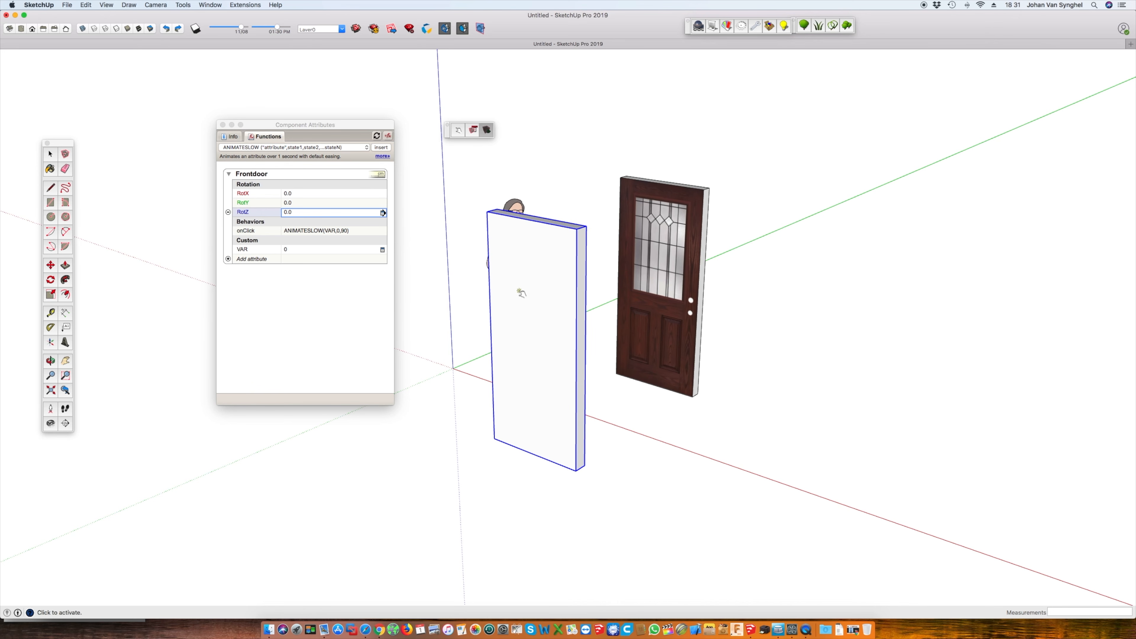
{"action": "left_click", "coordinate": [539, 288]}
{"action": "left_click", "coordinate": [532, 251]}
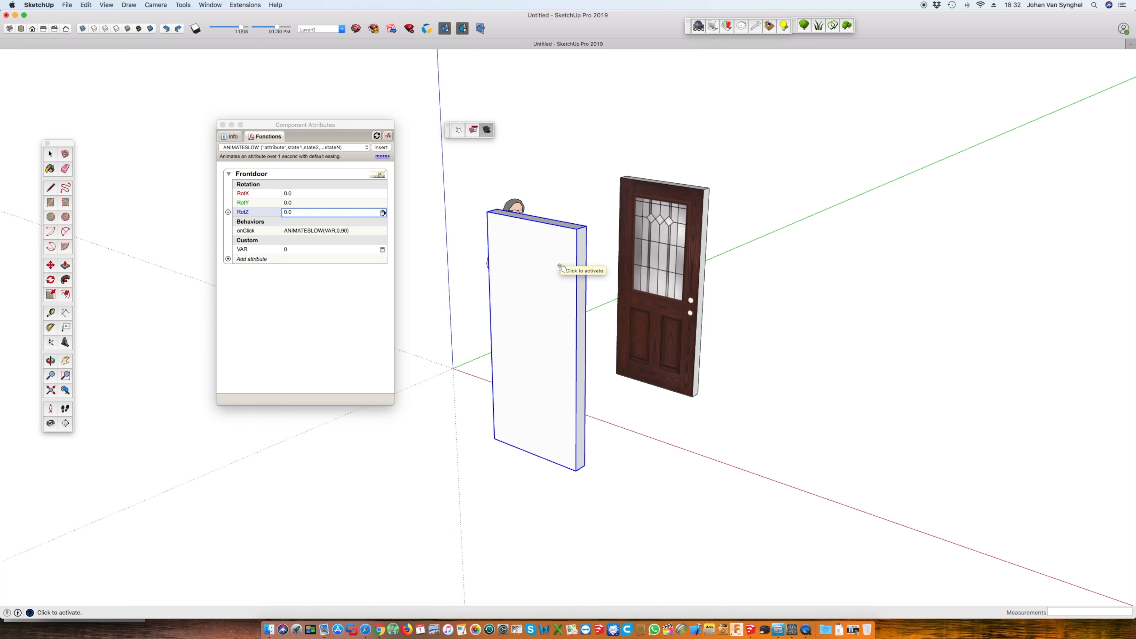
{"action": "left_click", "coordinate": [539, 252]}
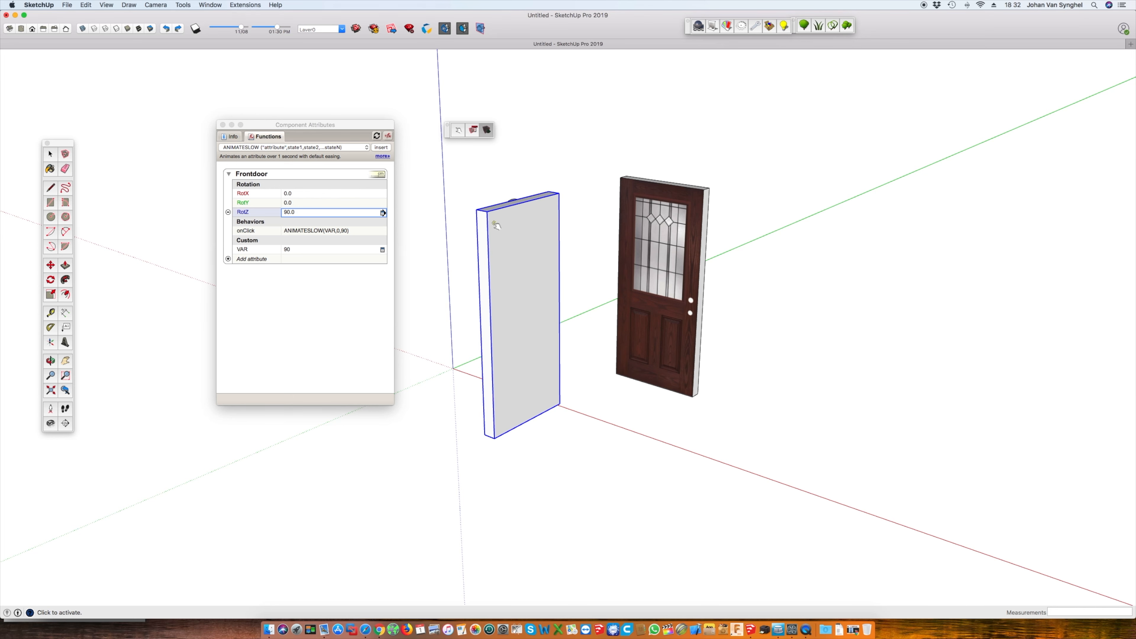
{"action": "left_click", "coordinate": [532, 219]}
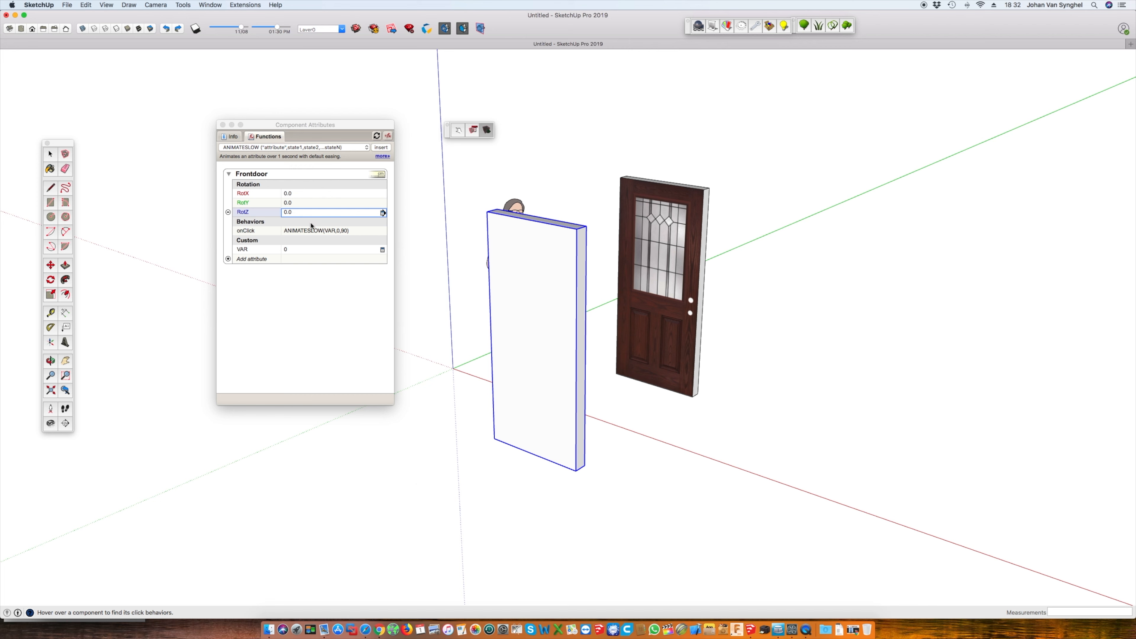
Reverse the swing direction by changing the RotZ formula of Frontdoor to =0-VAR.
{"action": "left_click", "coordinate": [298, 213]}
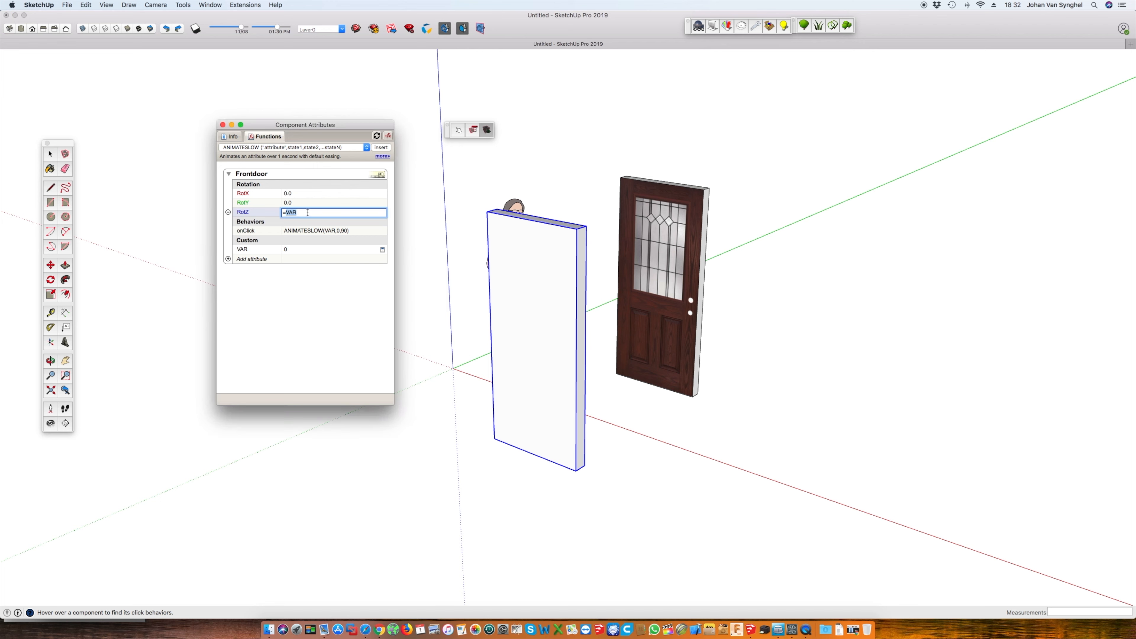
{"action": "type", "text": "=0-VAR"}
{"action": "key", "text": "Return"}
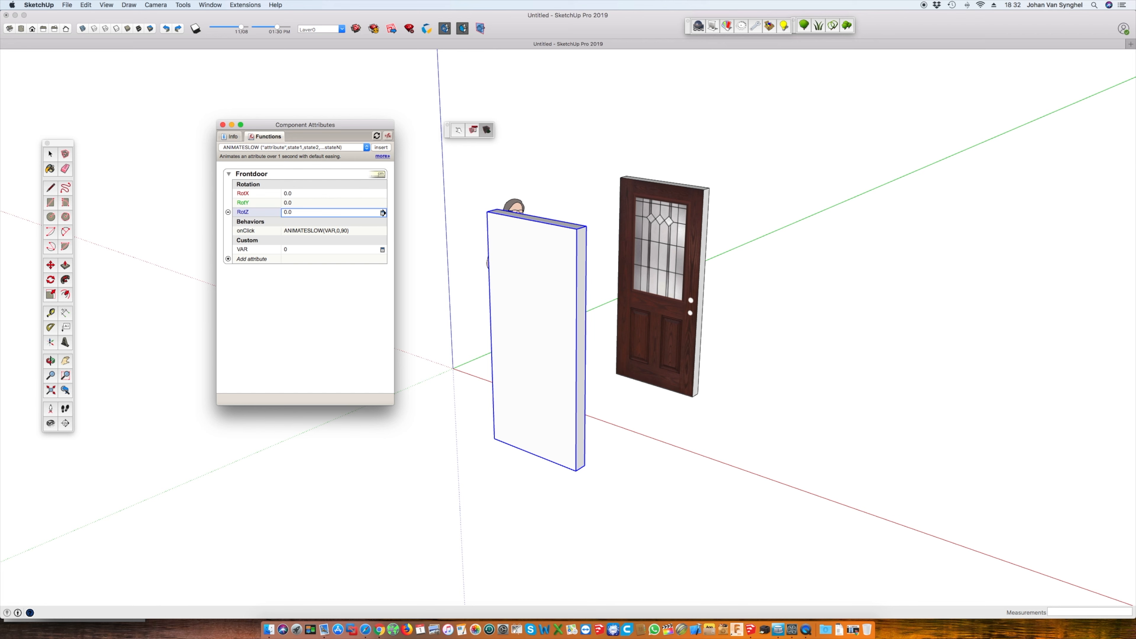
Test the reversed swing of Frontdoor with the Interact tool and close the Component Options window.
{"action": "left_click", "coordinate": [473, 129]}
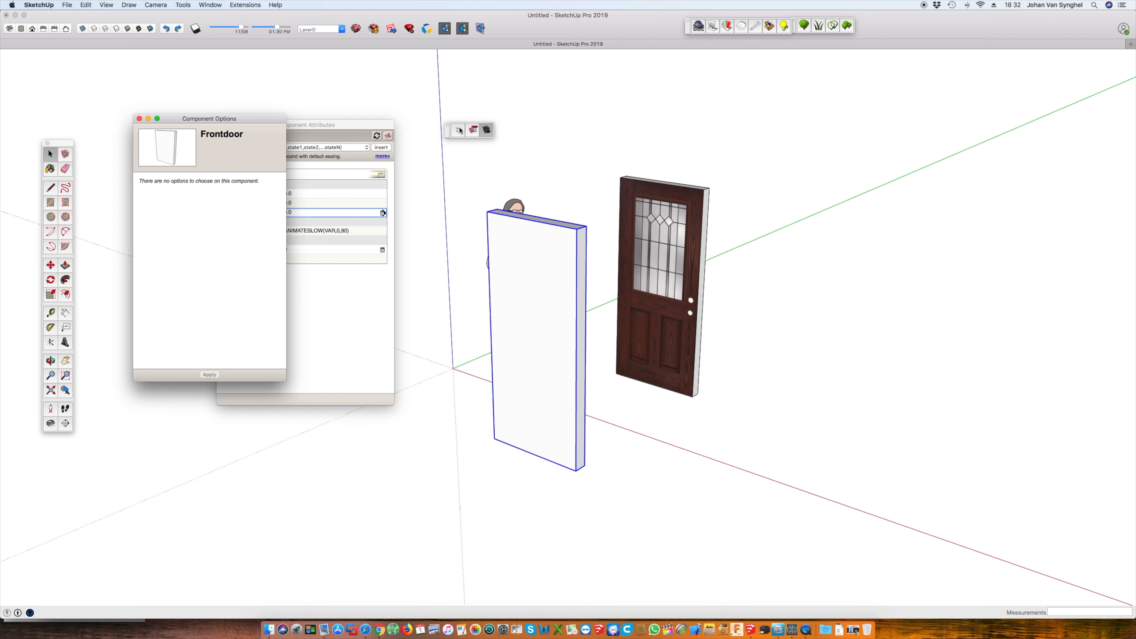
{"action": "left_click", "coordinate": [528, 269]}
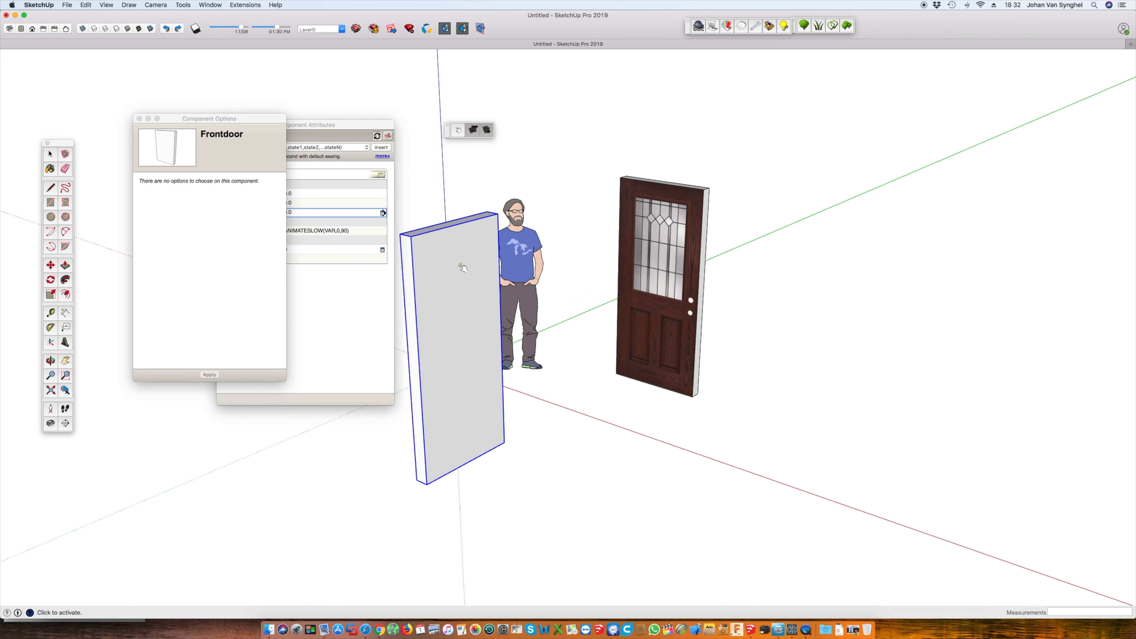
{"action": "left_click", "coordinate": [466, 271]}
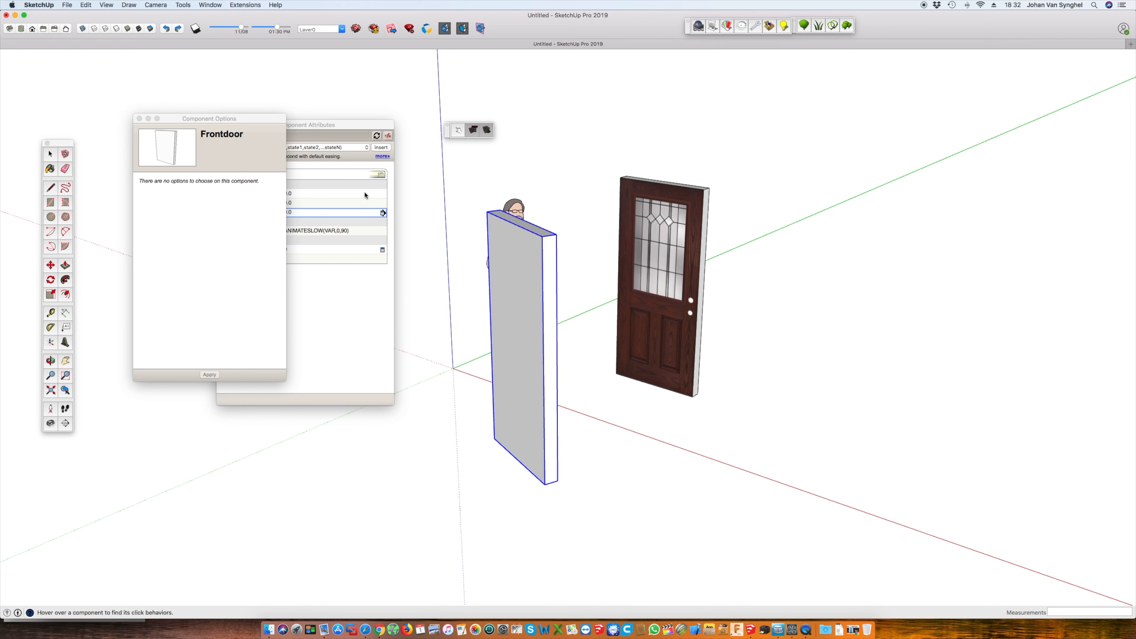
{"action": "left_click", "coordinate": [138, 118]}
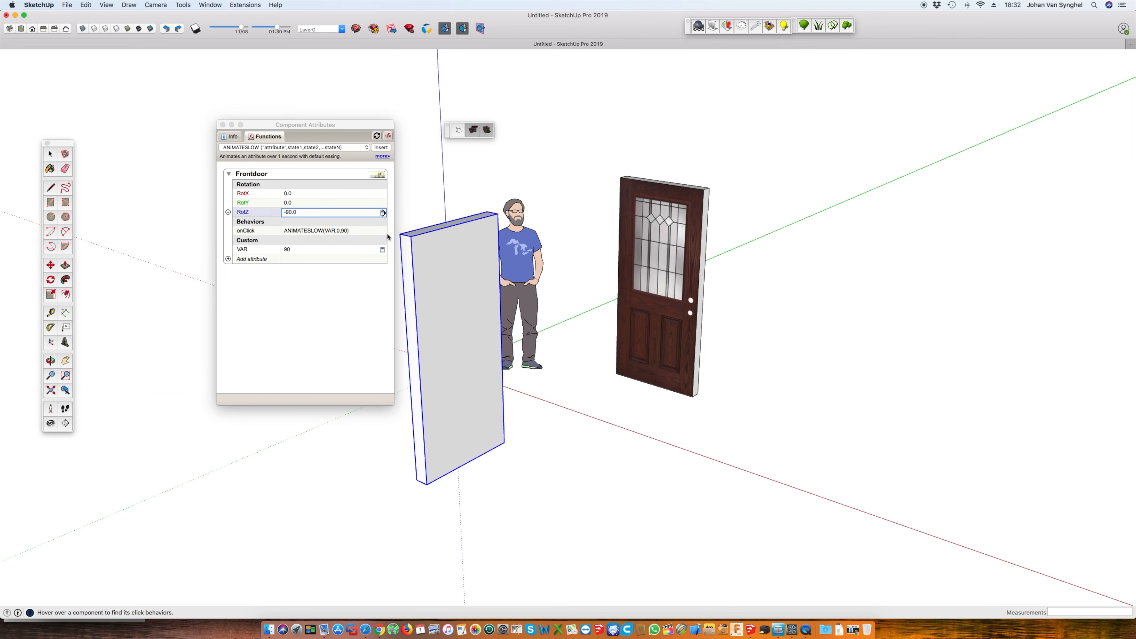
Open and close the Frontdoor slab several more times with the Interact tool to check its swing direction.
{"action": "left_click", "coordinate": [485, 283]}
{"action": "left_click", "coordinate": [486, 283]}
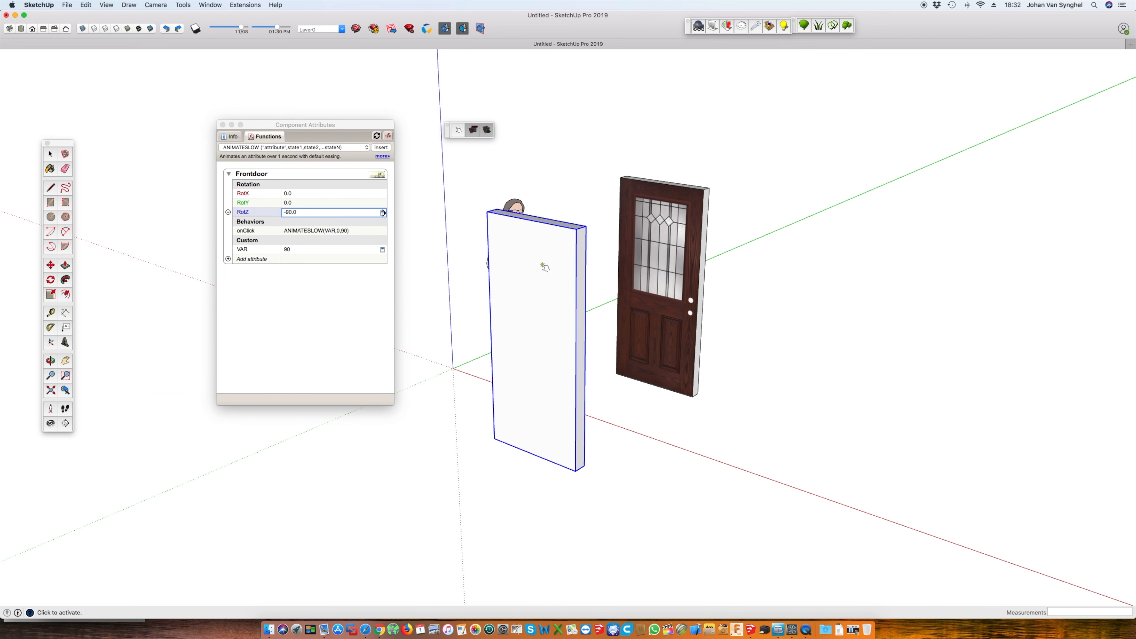
{"action": "left_click", "coordinate": [566, 275]}
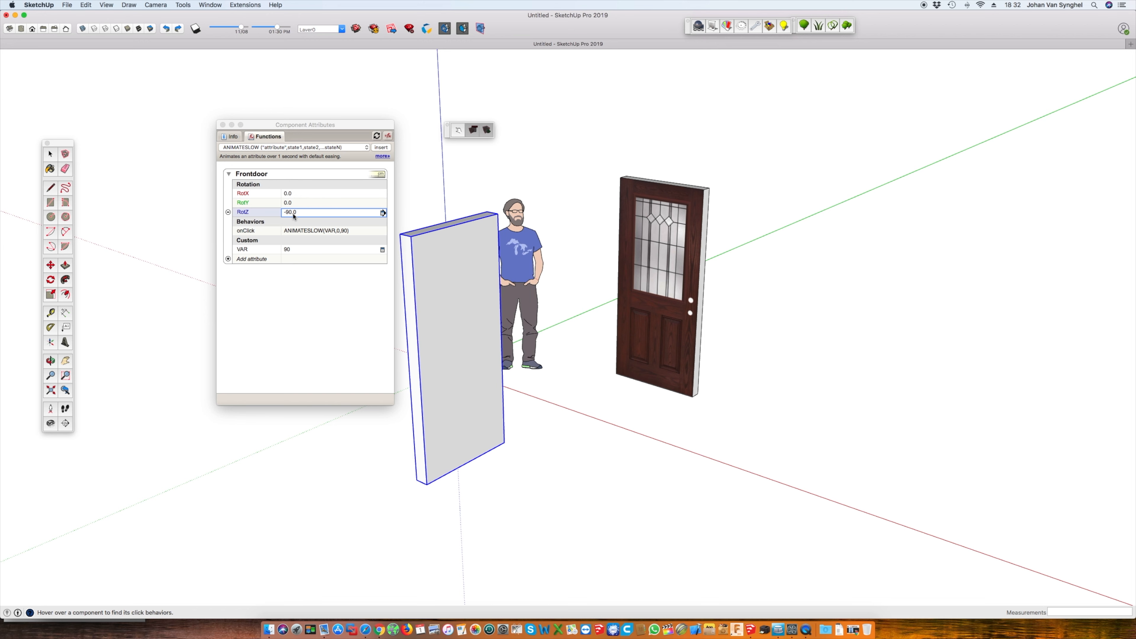
{"action": "left_click", "coordinate": [448, 259]}
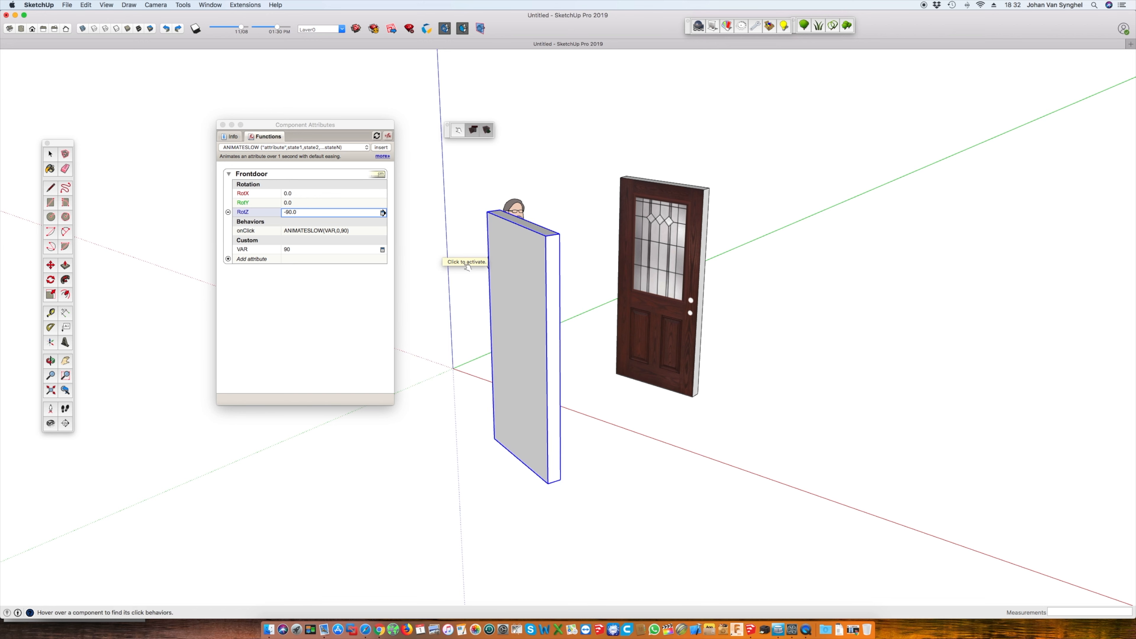
Change the RotZ formula of Frontdoor back to =VAR and test the door's swing with the Interact tool.
{"action": "left_click", "coordinate": [388, 137]}
{"action": "left_click", "coordinate": [389, 136]}
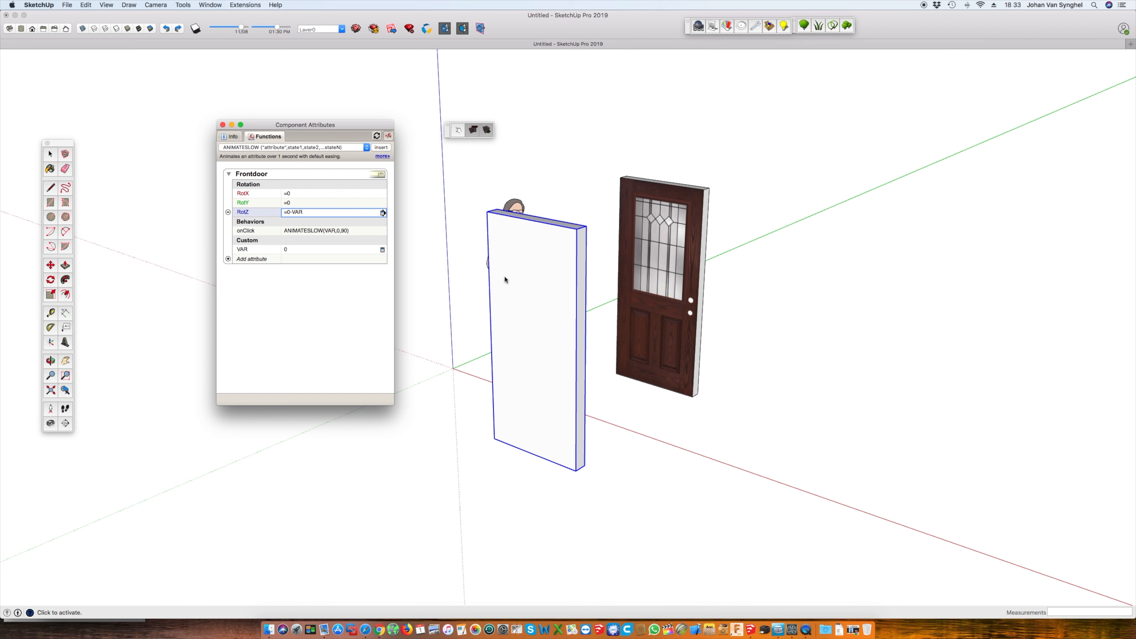
{"action": "left_click", "coordinate": [292, 212]}
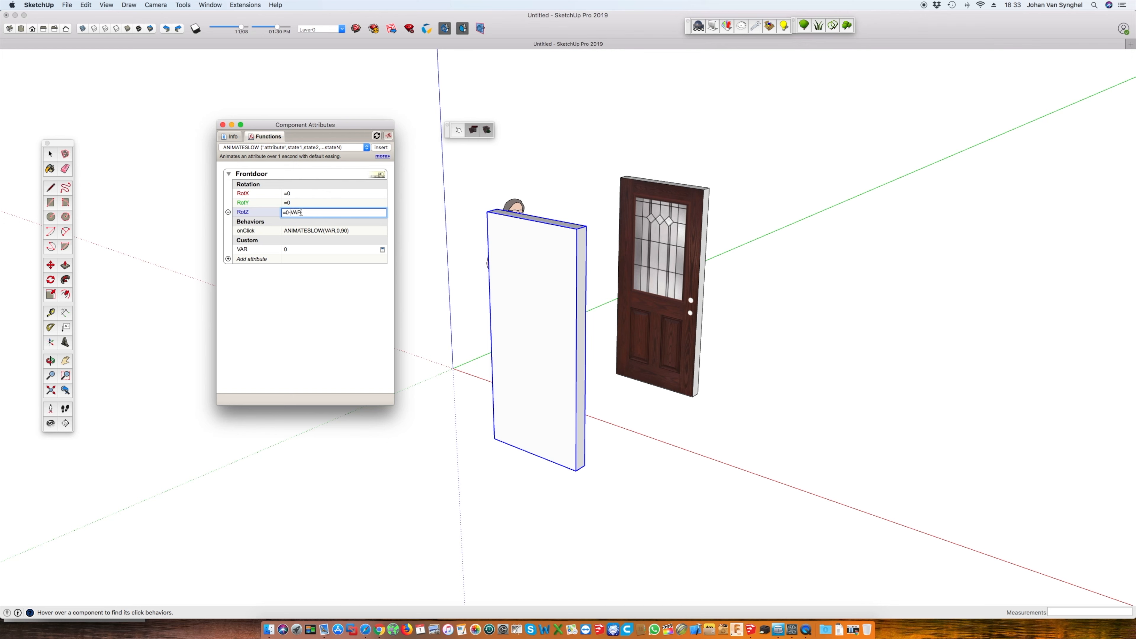
{"action": "key", "text": "BackSpace"}
{"action": "key", "text": "BackSpace"}
{"action": "key", "text": "Return"}
{"action": "left_click", "coordinate": [519, 282]}
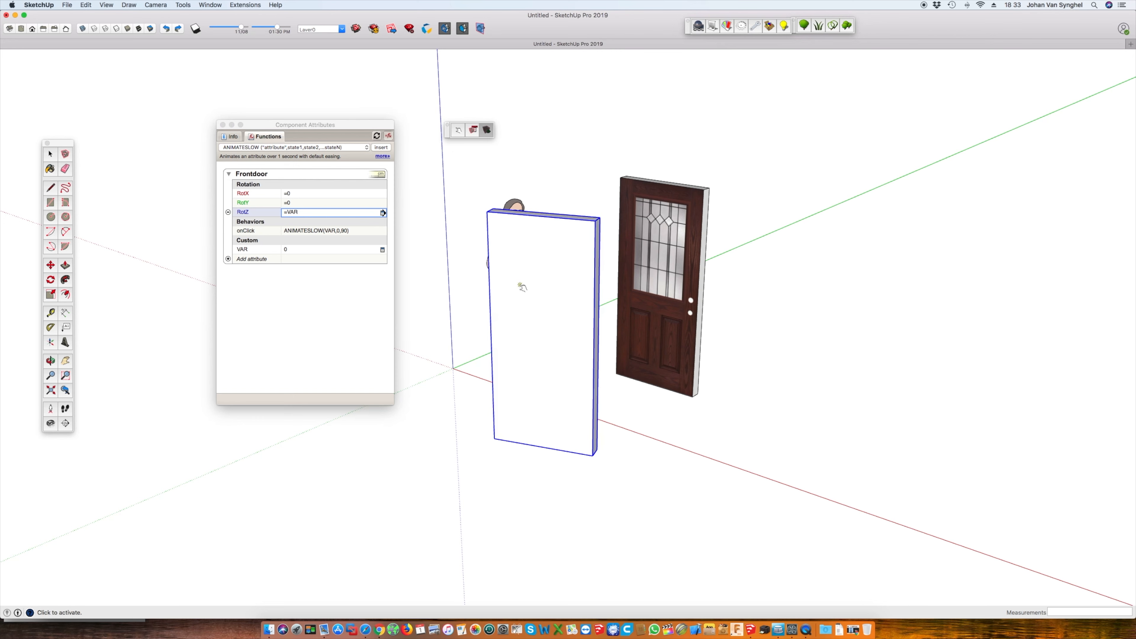
{"action": "left_click", "coordinate": [541, 247]}
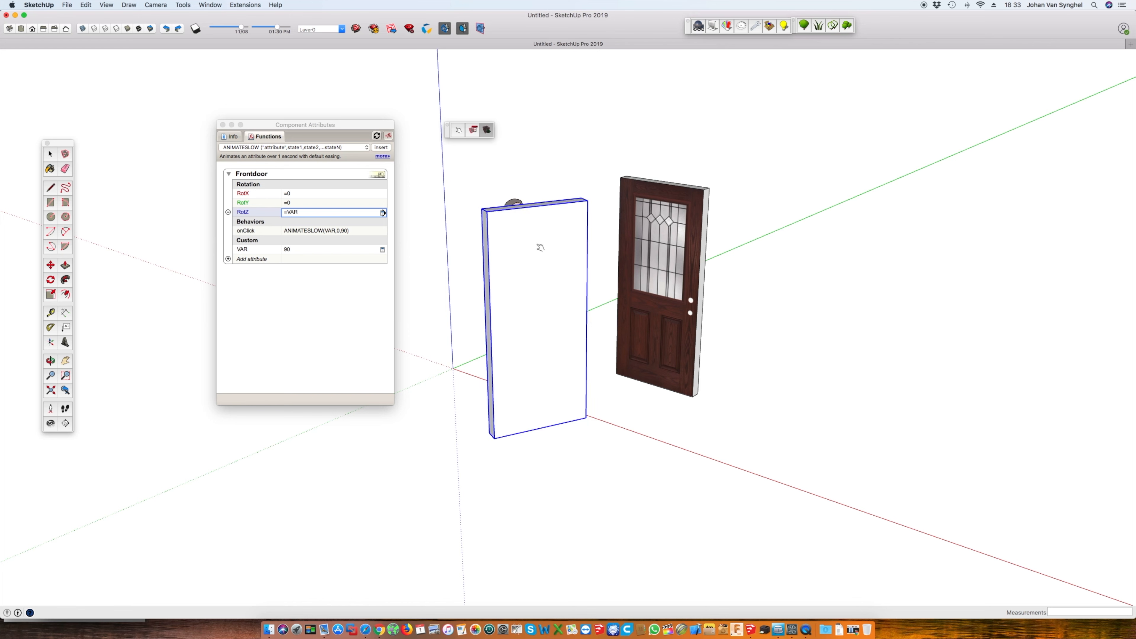